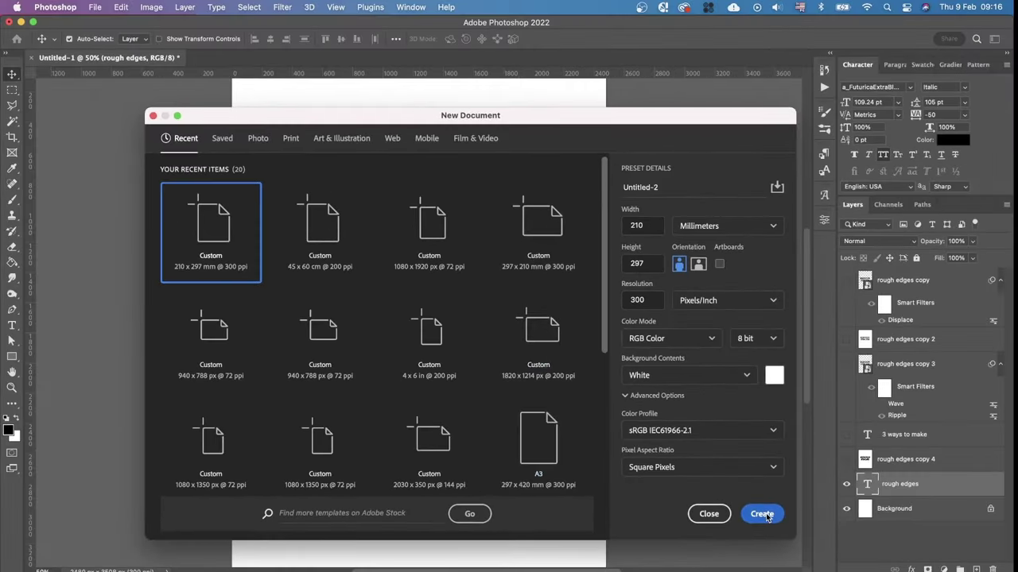
Create a blank A4 document and type 'ROUGH' / 'EDGES' as two-line text
left_click(918, 547)
key("super+plus")
key("t")
left_click(320, 223)
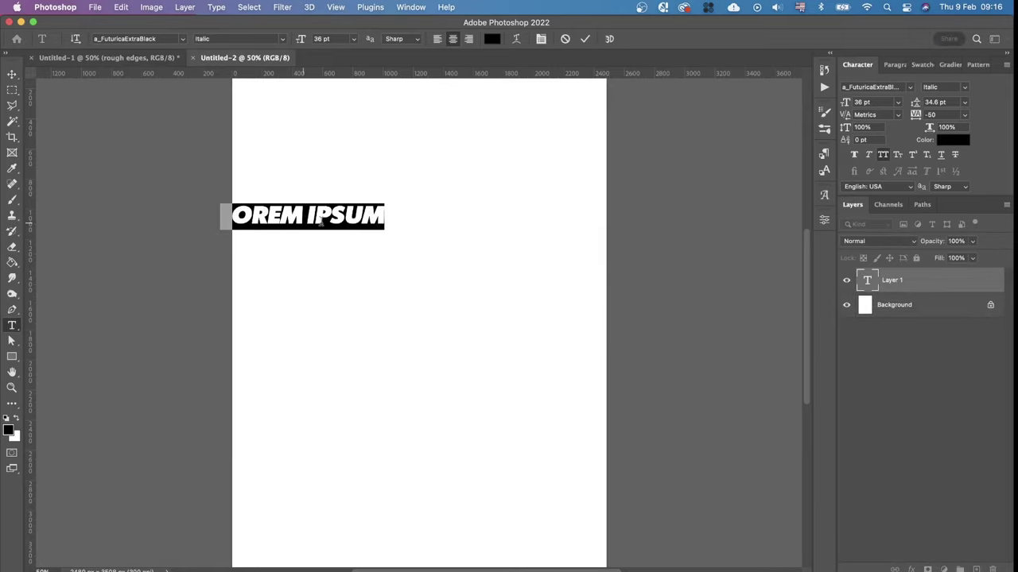
type("ROUGH")
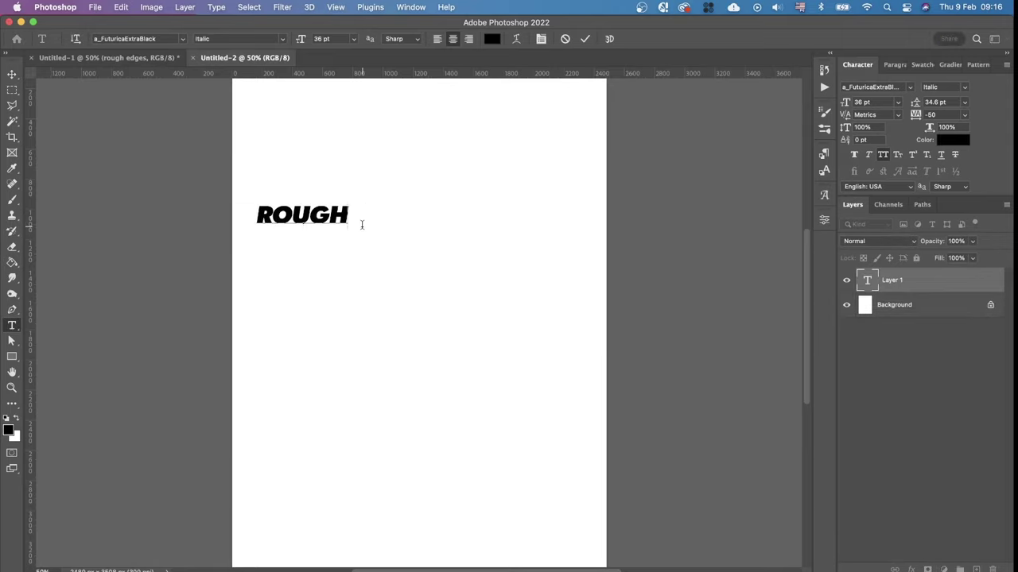
key("Return")
type("EDGES")
left_click(11, 74)
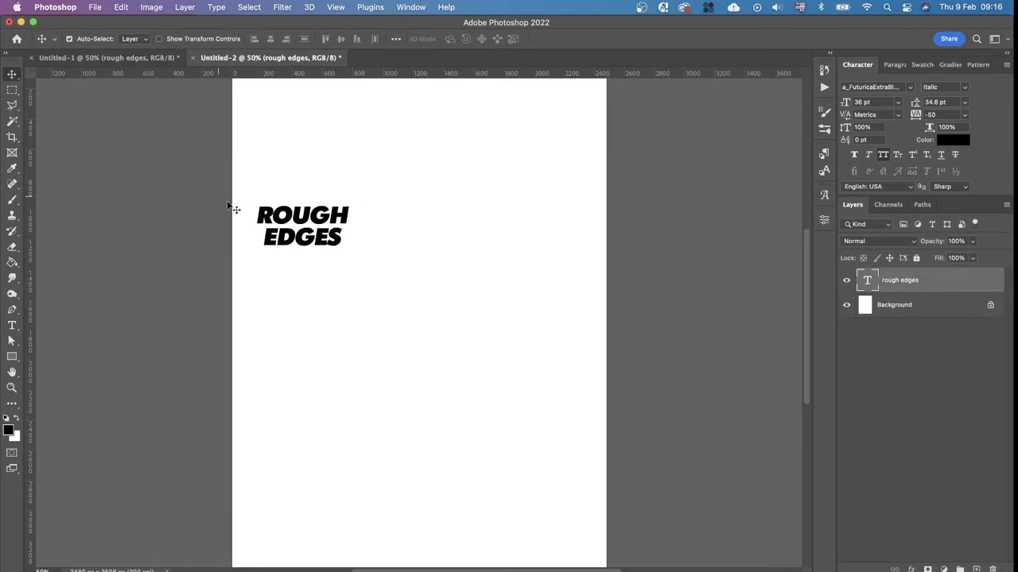
Scale the ROUGH EDGES text up to about 101.68 pt and centre it horizontally
key("super+t")
left_click_drag(343, 252, 509, 355)
left_click_drag(391, 302, 424, 318)
key("Return")
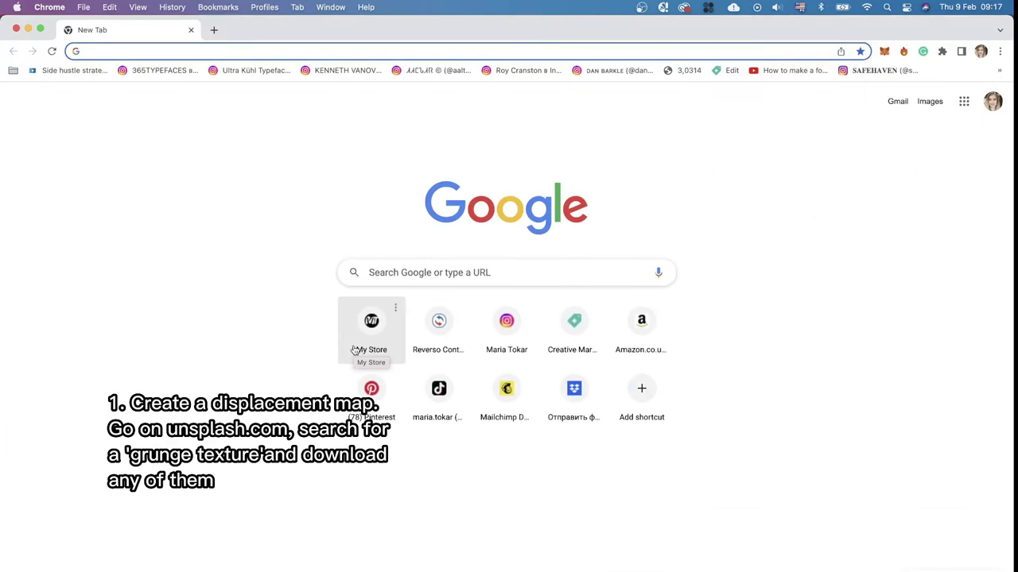
Go to unsplash.com and search for 'grunge texture'
type("unsplash")
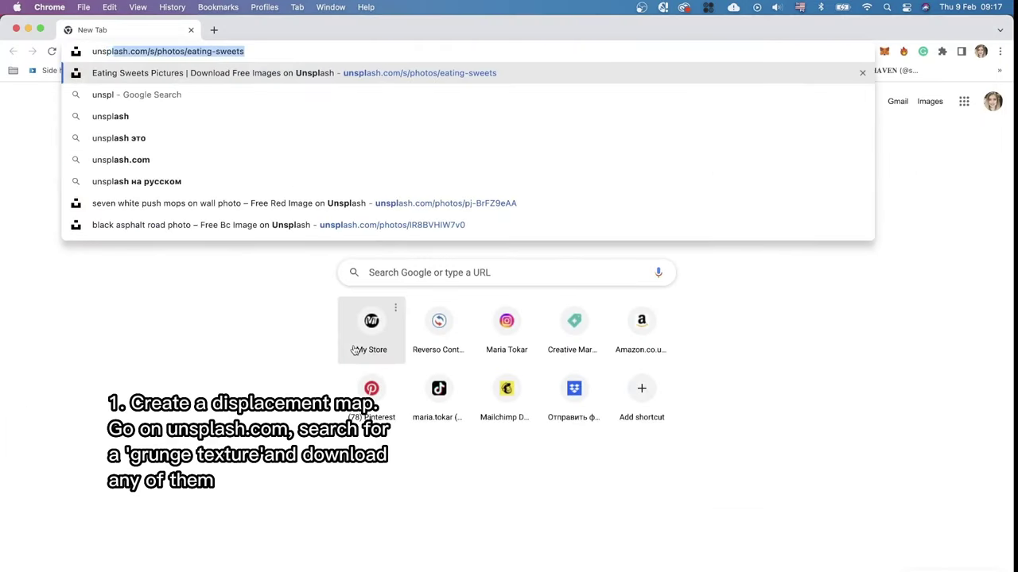
type(".com")
key("Delete")
key("Return")
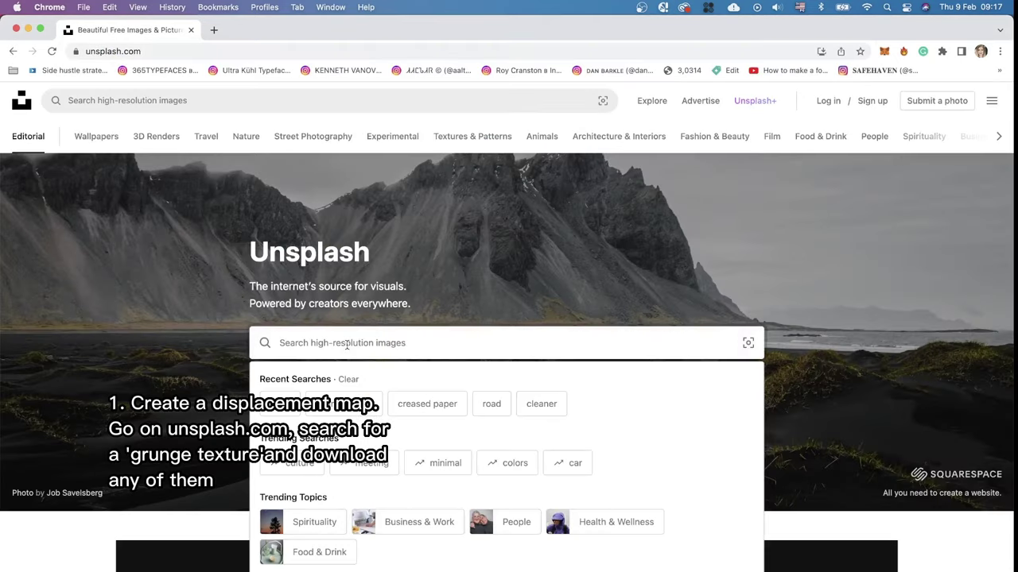
type("gr")
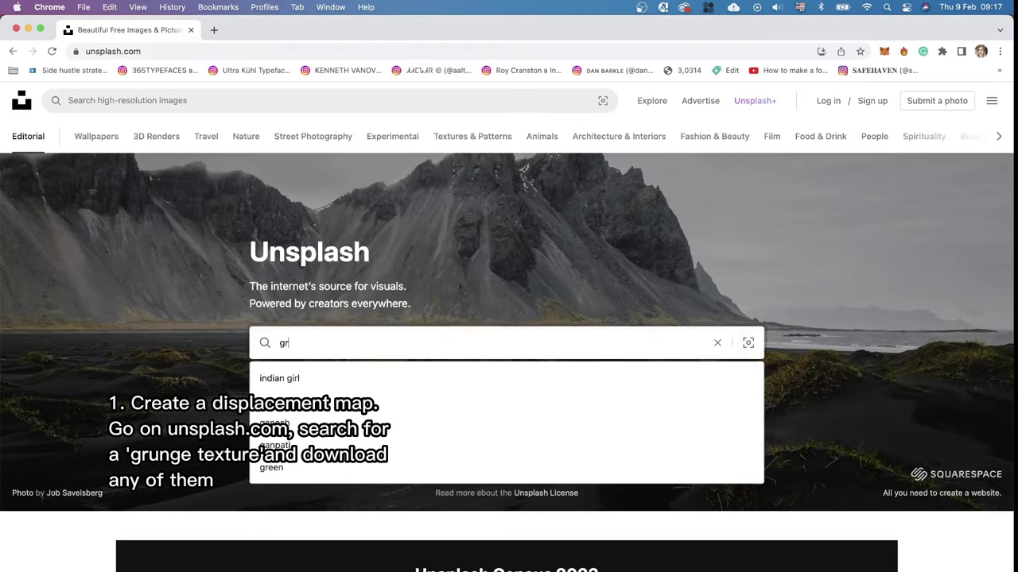
type("unge texture")
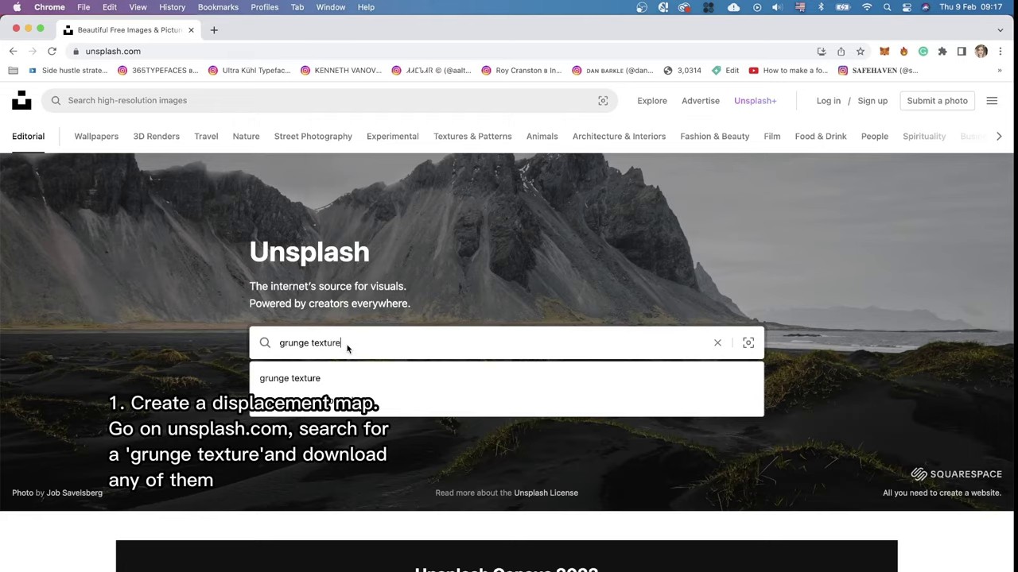
key("Return")
Download the grey grunge concrete photo and bring up its file options in the Pinterest folder
scroll(430, 478, "down", 5)
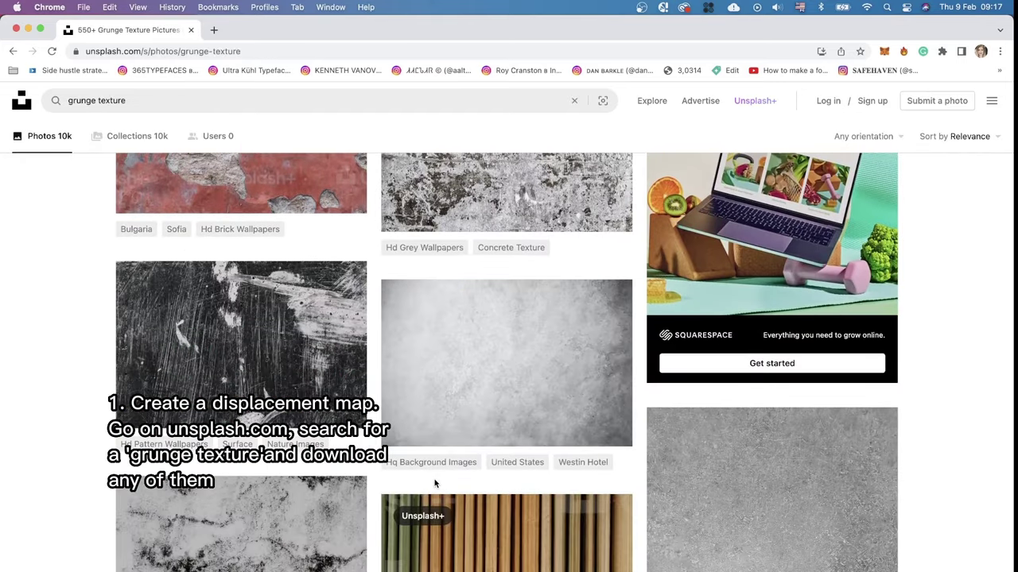
scroll(434, 481, "down", 4)
scroll(443, 422, "up", 7)
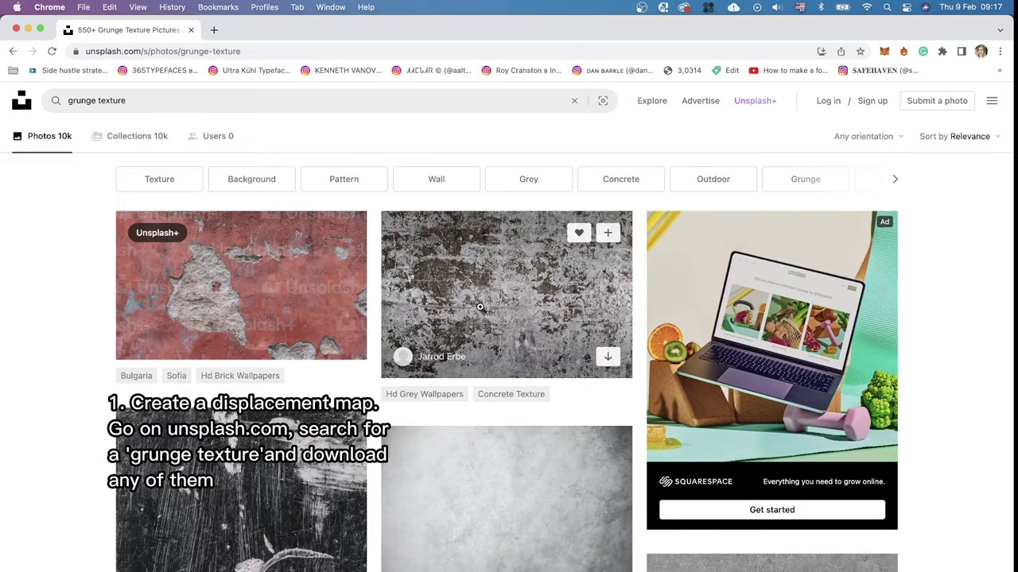
scroll(479, 307, "up", 1)
left_click(485, 318)
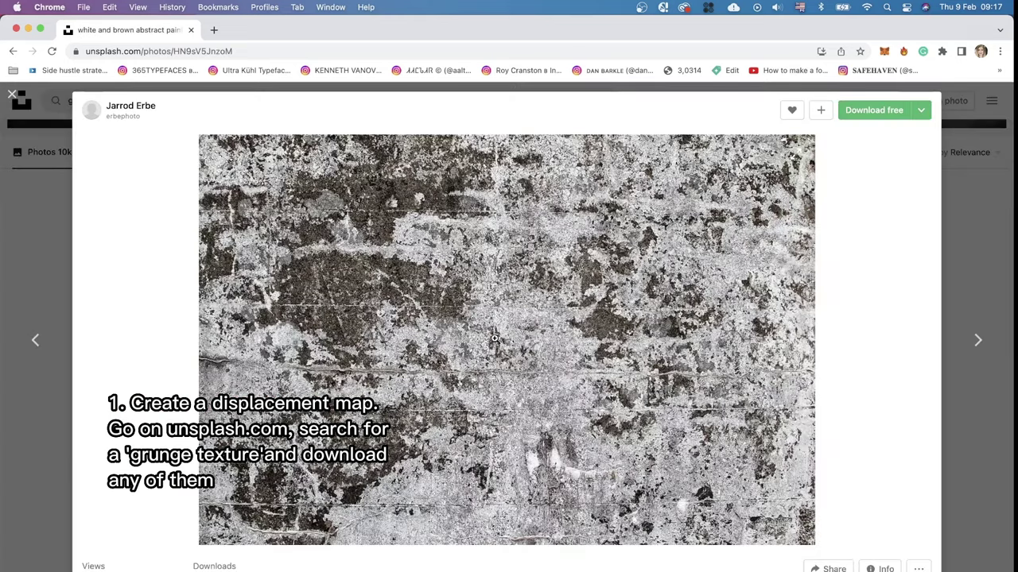
left_click(870, 115)
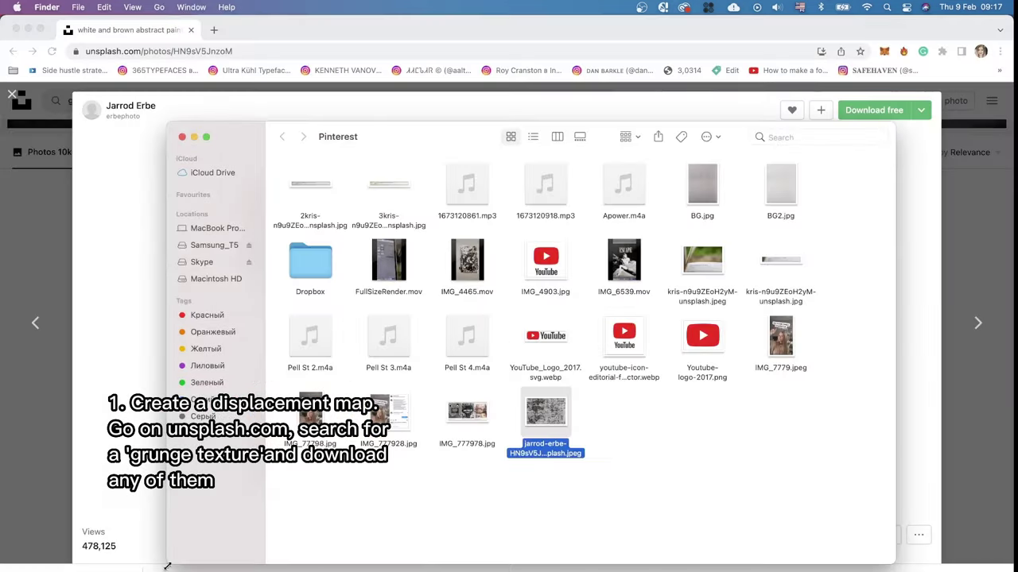
right_click(545, 415)
Open the texture in Photoshop, save it as grunge texture.psd in Photoshop format, then close it
mouse_move(572, 358)
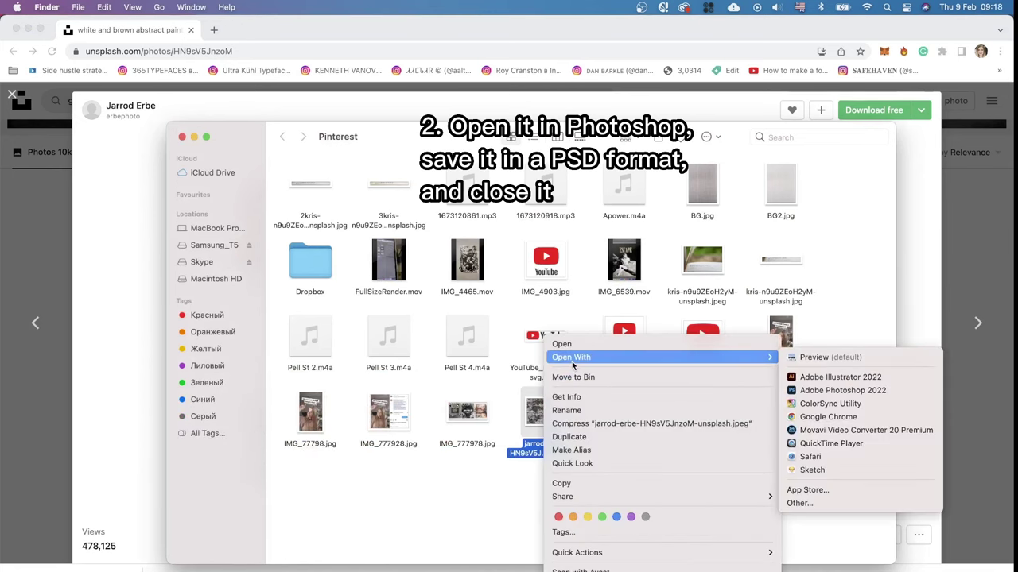
left_click(871, 391)
left_click(95, 9)
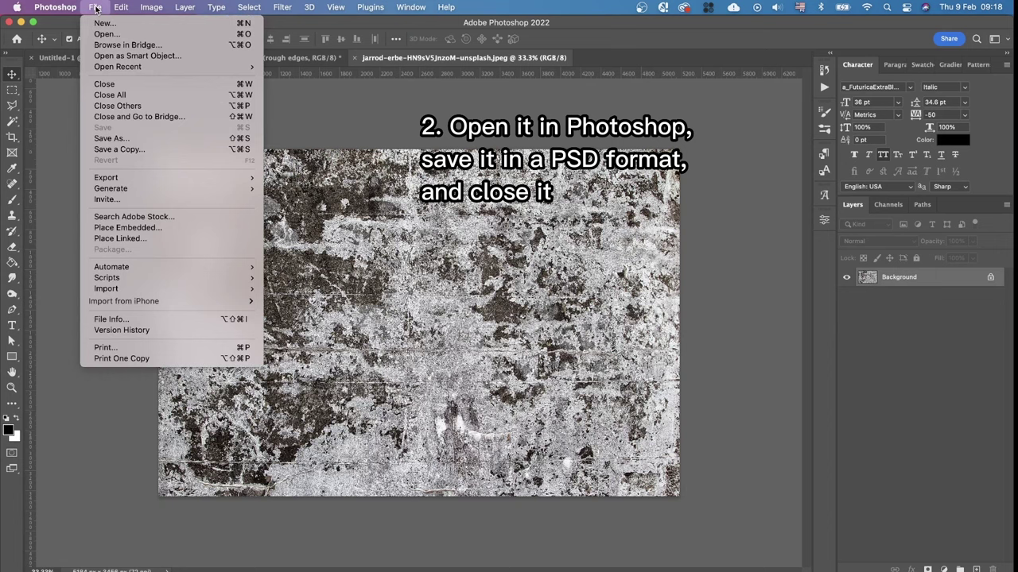
left_click(130, 139)
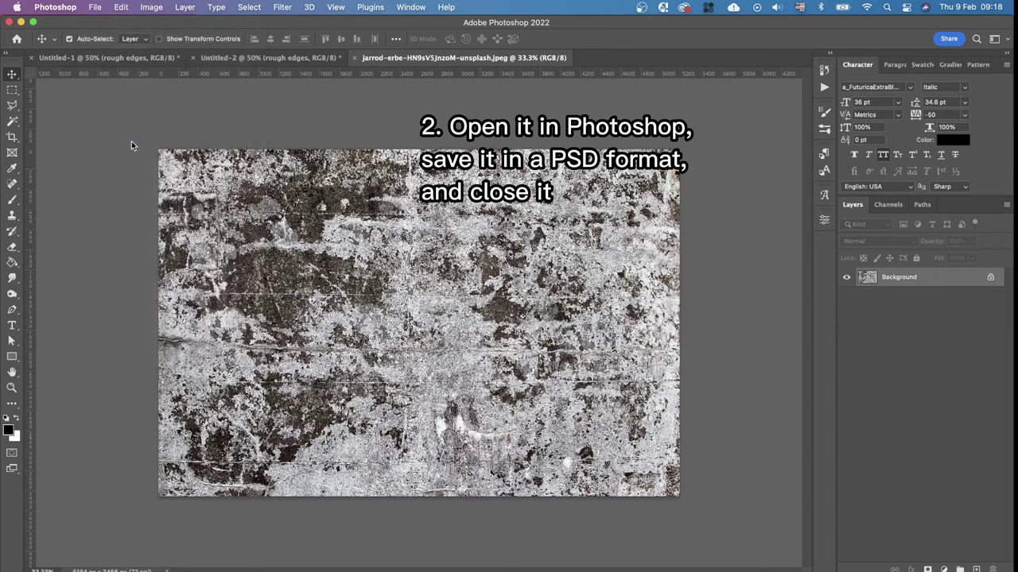
left_click(550, 442)
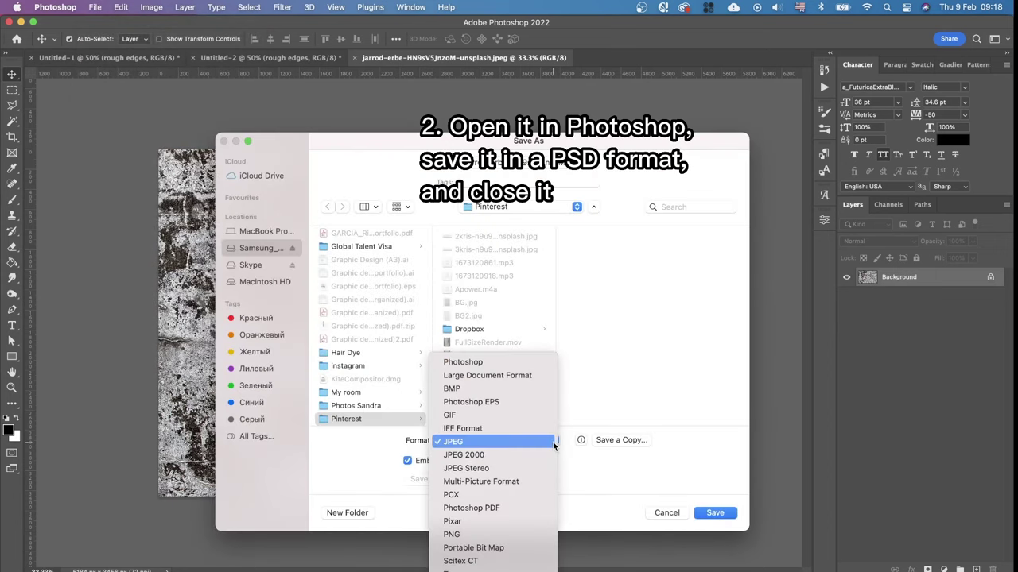
left_click(490, 364)
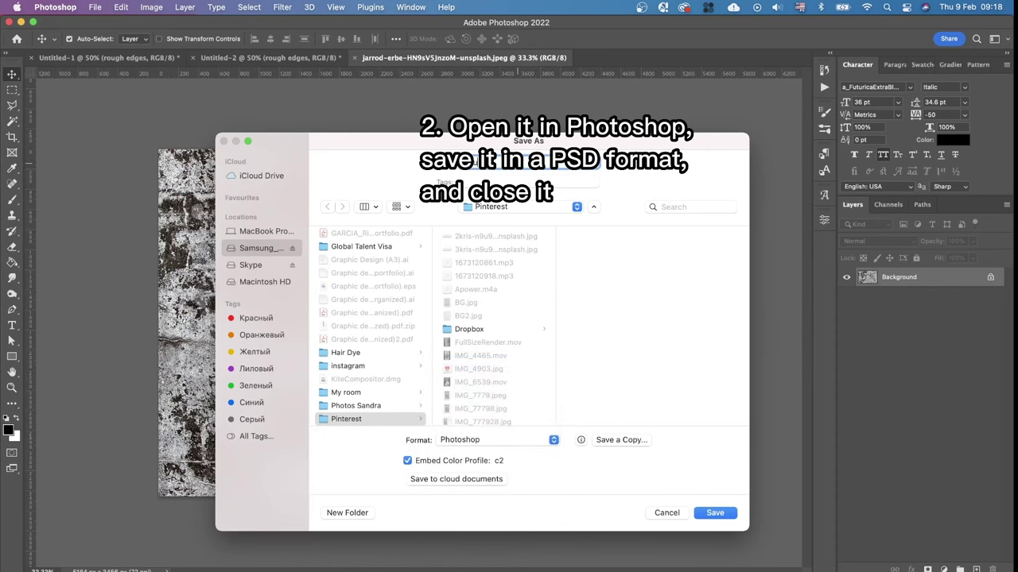
left_click(714, 515)
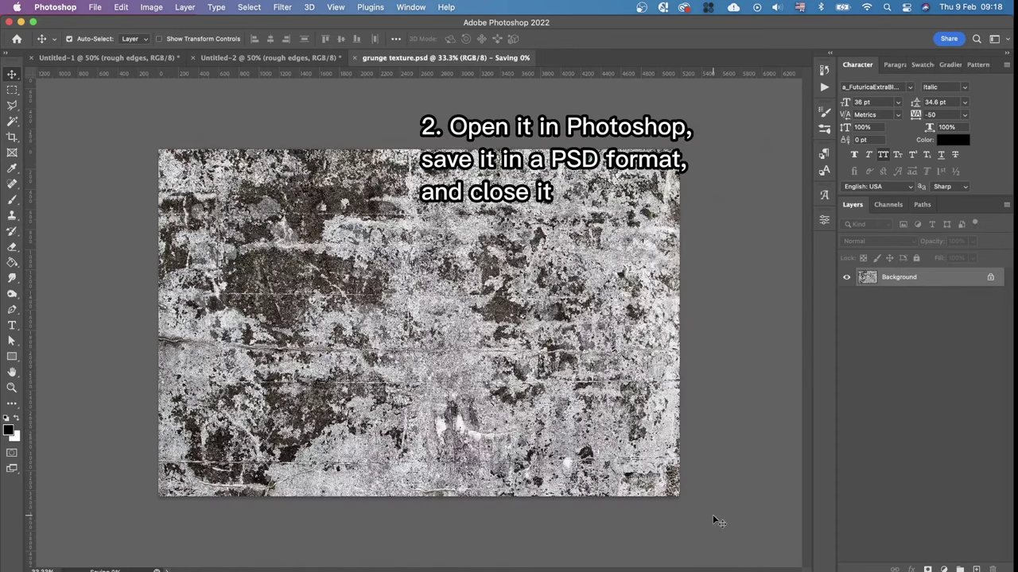
left_click(356, 57)
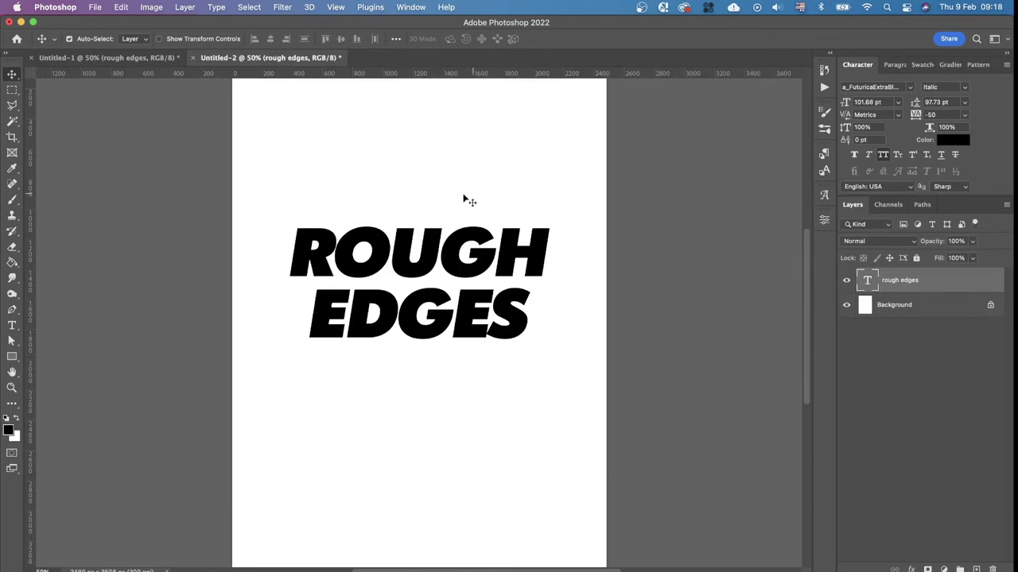
Apply the Displace filter to the text as a smart object, with horizontal and vertical scales of 8
left_click(283, 8)
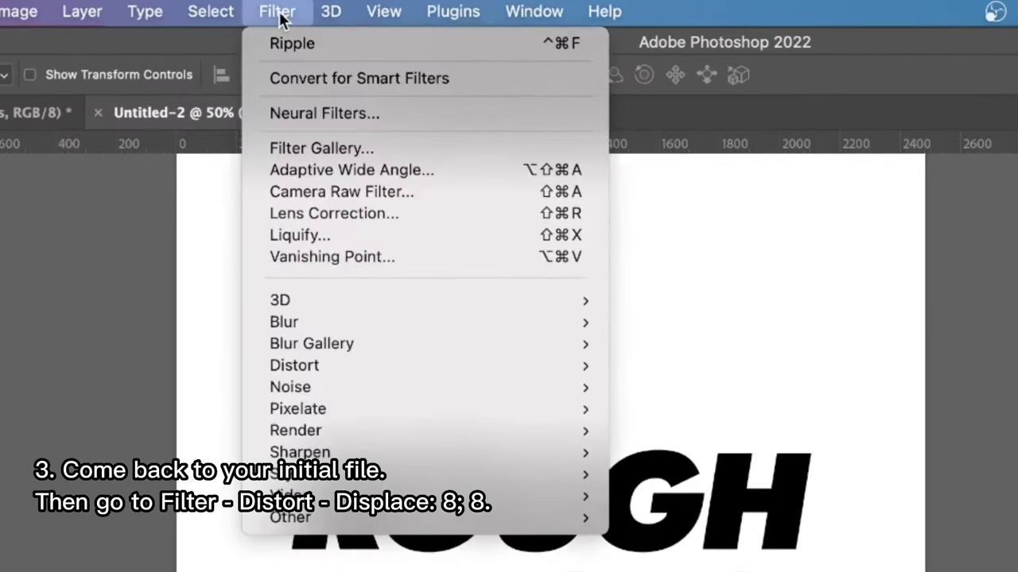
mouse_move(373, 370)
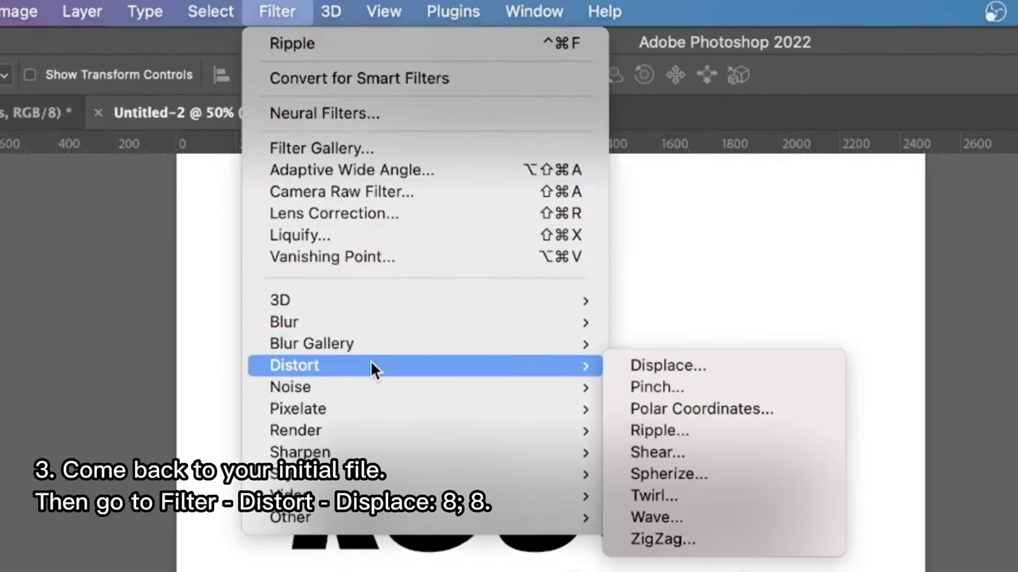
left_click(649, 365)
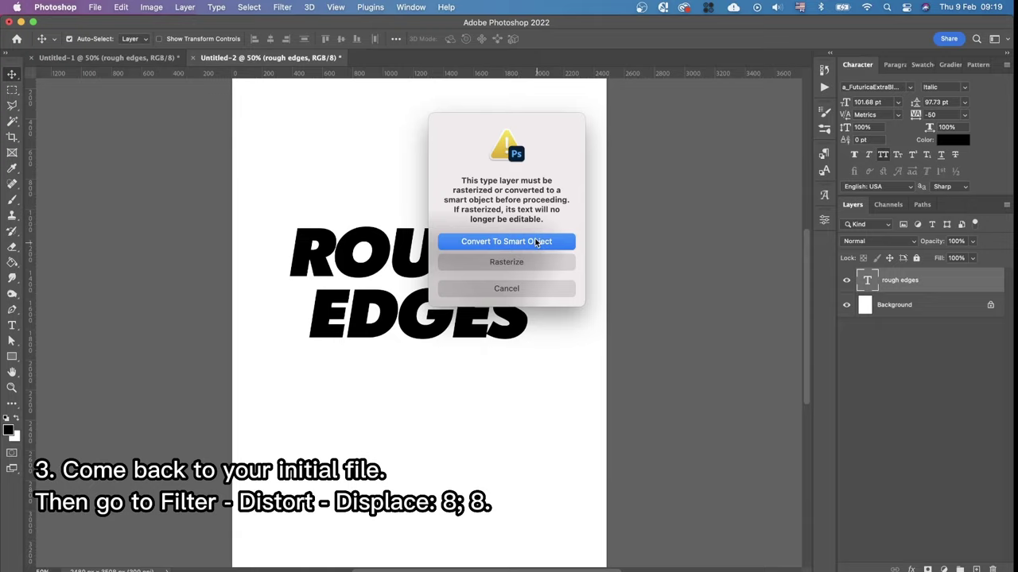
left_click(536, 242)
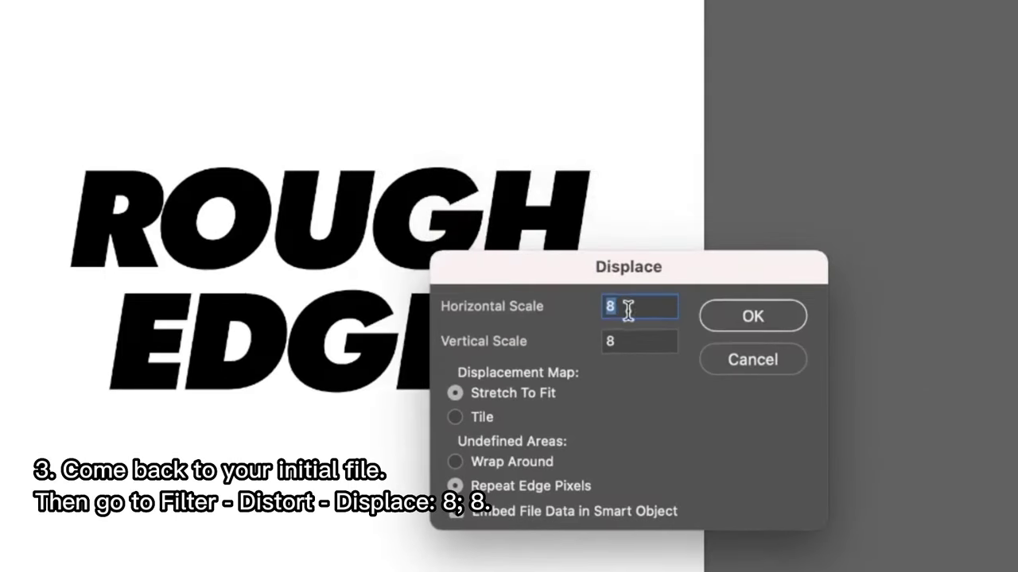
left_click(625, 342)
left_click(624, 316)
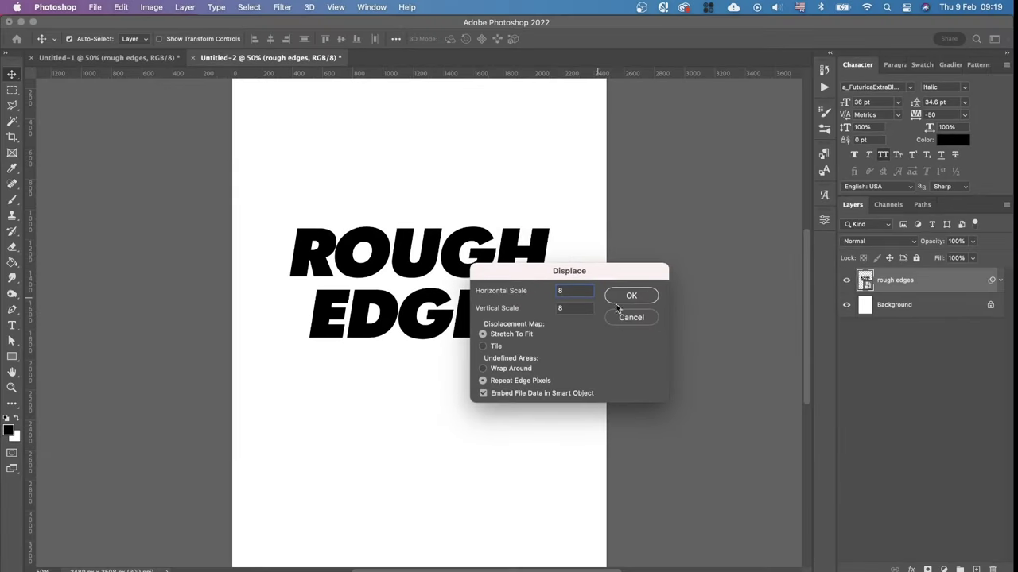
left_click(630, 297)
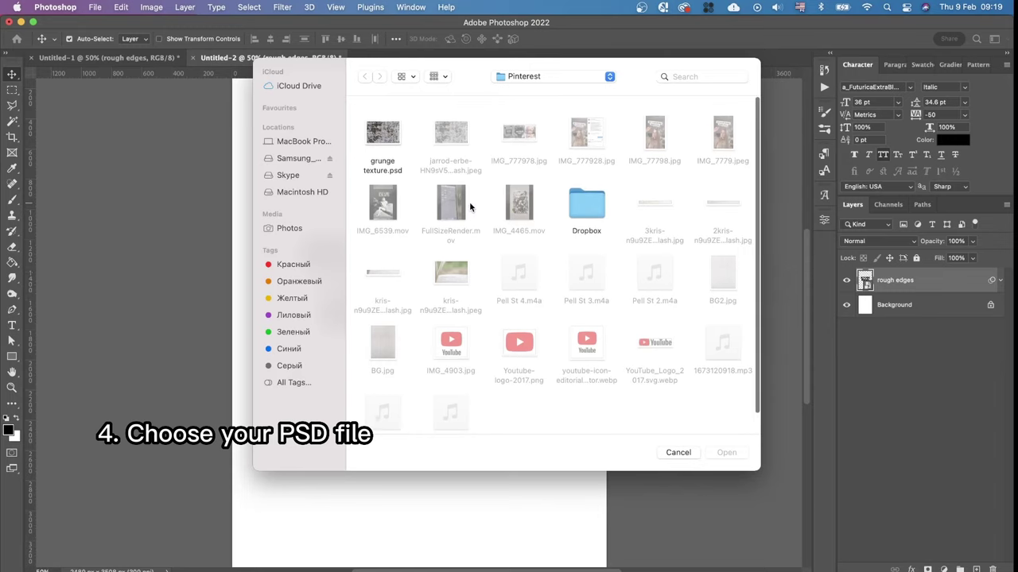
Use grunge texture.psd as the displacement map to roughen the ROUGH EDGES letters
left_click(394, 139)
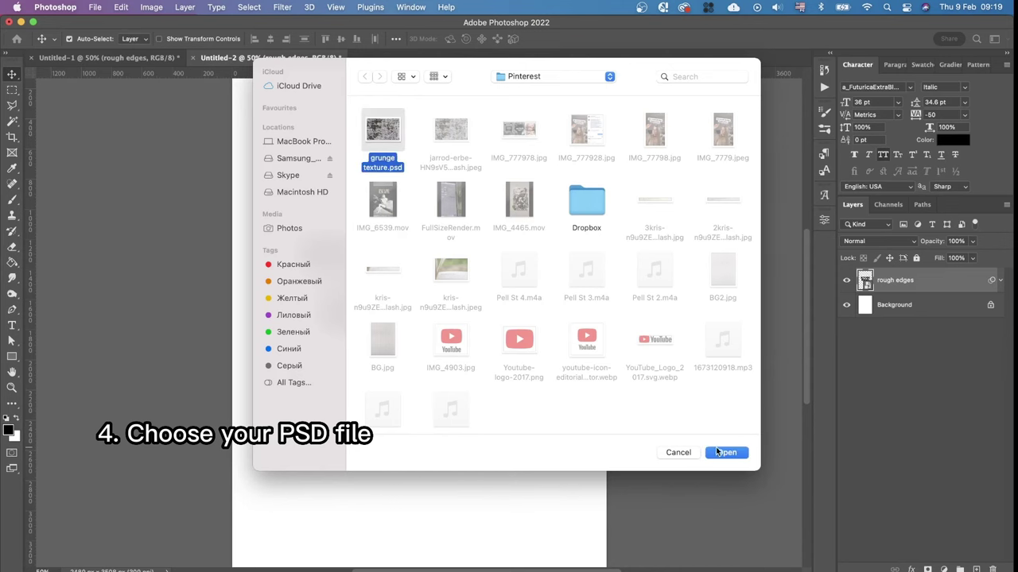
left_click(724, 452)
scroll(404, 267, "up", 5)
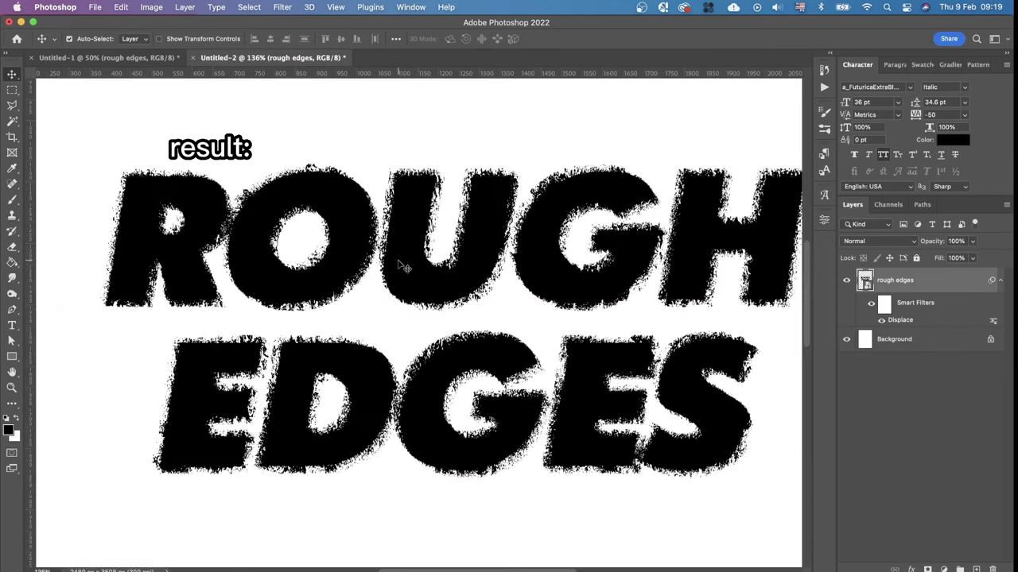
Reapply Displace with horizontal and vertical scales of 5 using the grunge texture map
scroll(302, 262, "down", 5)
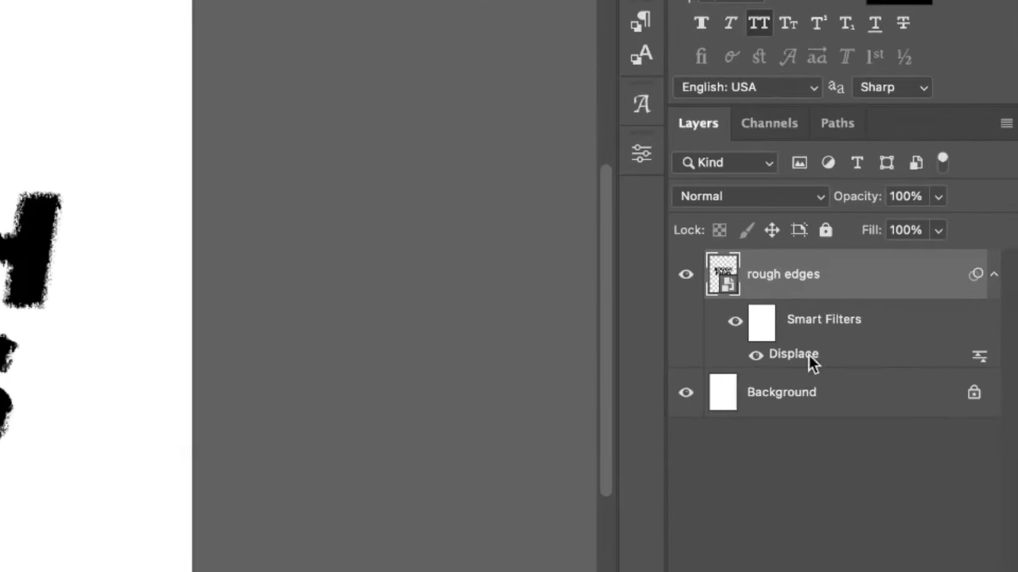
double_click(807, 353)
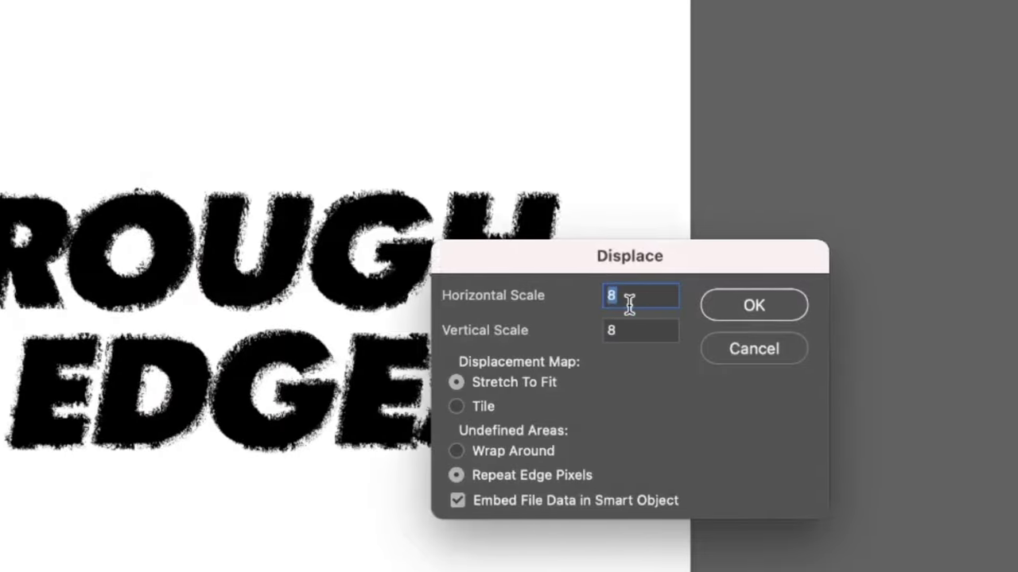
type("5")
double_click(636, 331)
type("5")
key("Return")
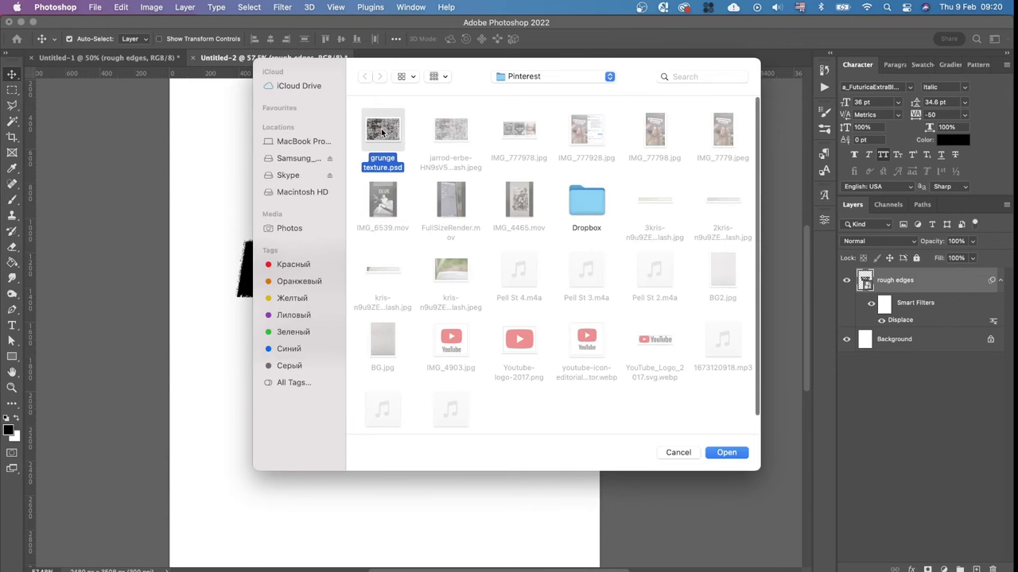
left_click(726, 453)
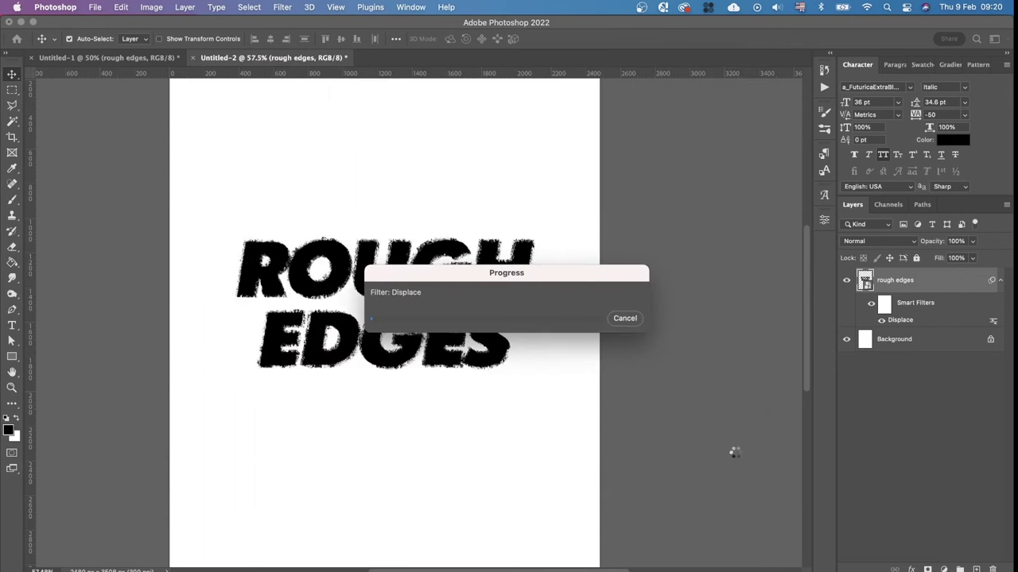
Hide the Displace-roughened ROUGH EDGES layer
scroll(387, 291, "up", 3)
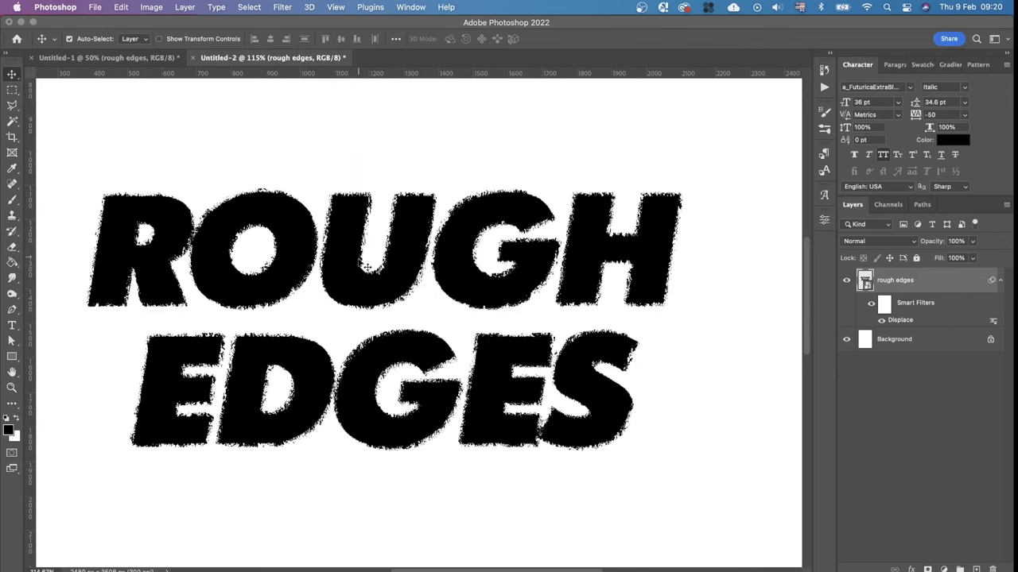
scroll(501, 324, "down", 3)
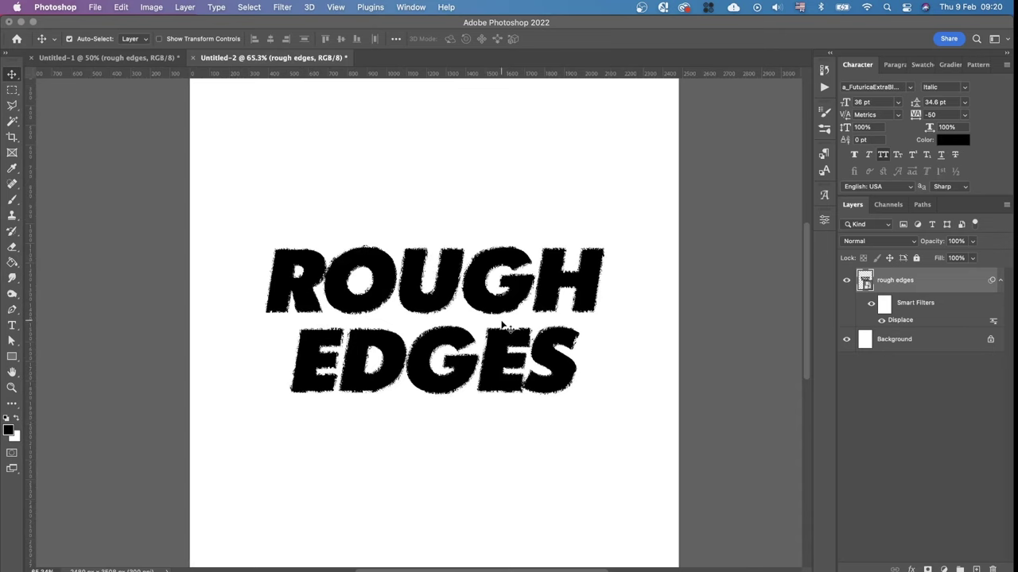
scroll(502, 324, "down", 2)
left_click(847, 281)
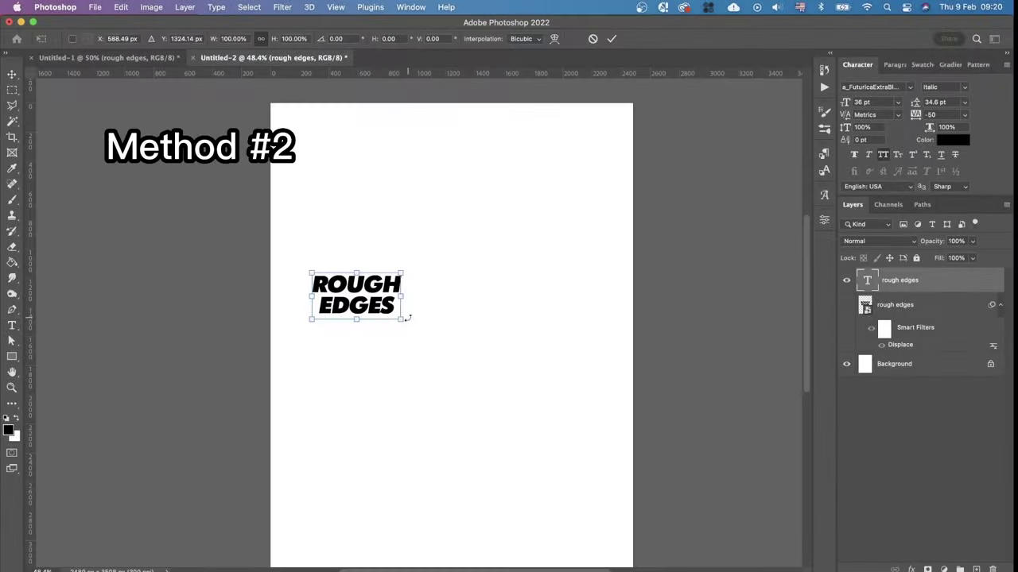
Enlarge and centre the new ROUGH EDGES text, and move its layer below the Displace version
left_click_drag(405, 320, 556, 404)
left_click_drag(442, 359, 462, 378)
key("Return")
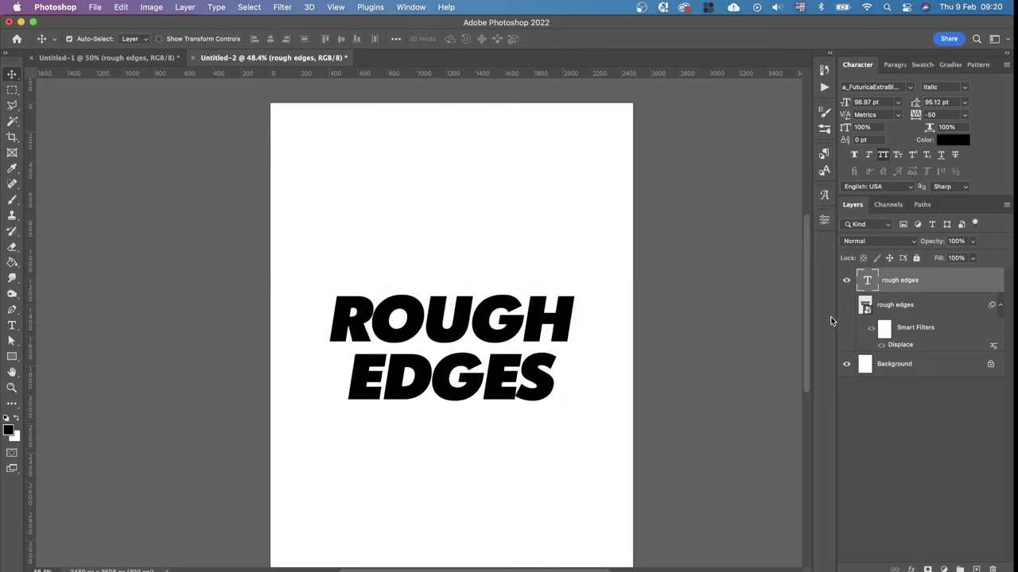
left_click_drag(888, 289, 899, 343)
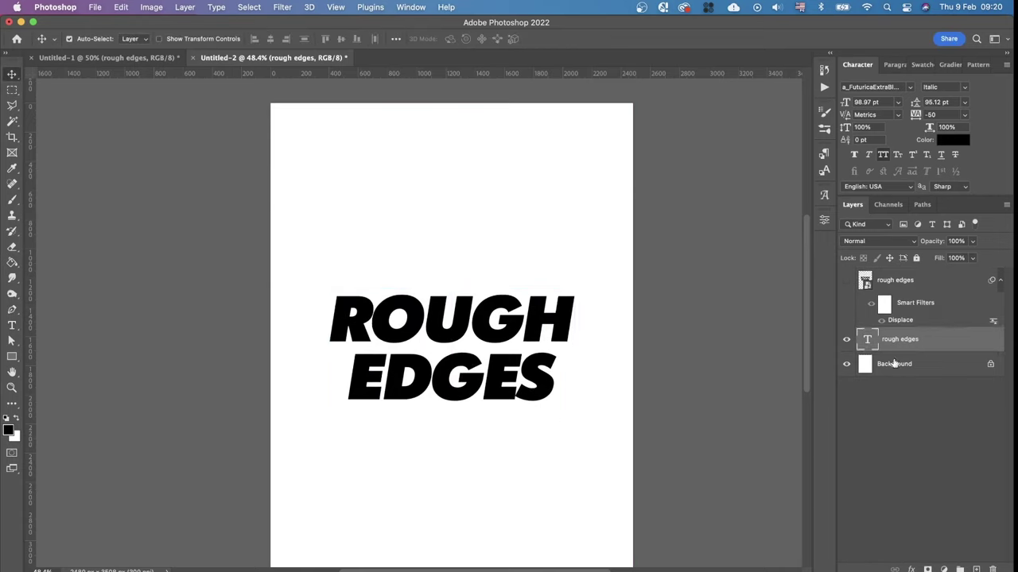
Duplicate the white Background layer and select the copy together with the text layer
left_click(910, 372)
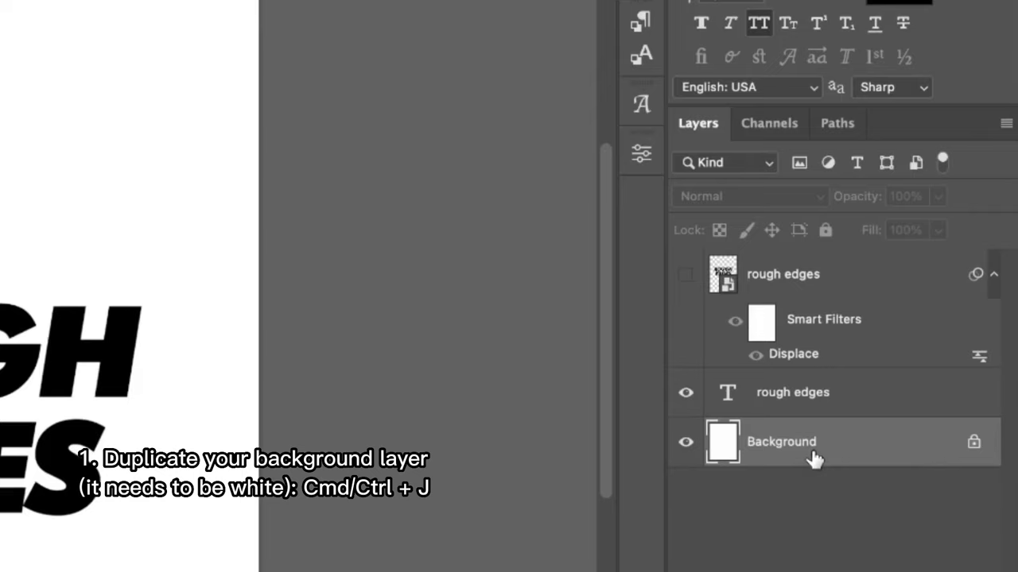
key("super+j")
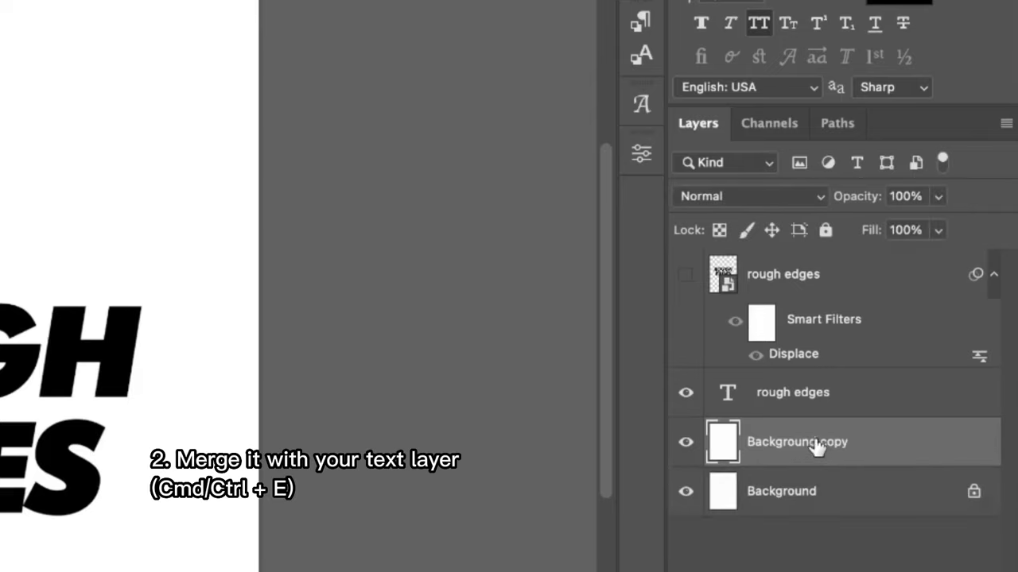
left_click(811, 393, "shift")
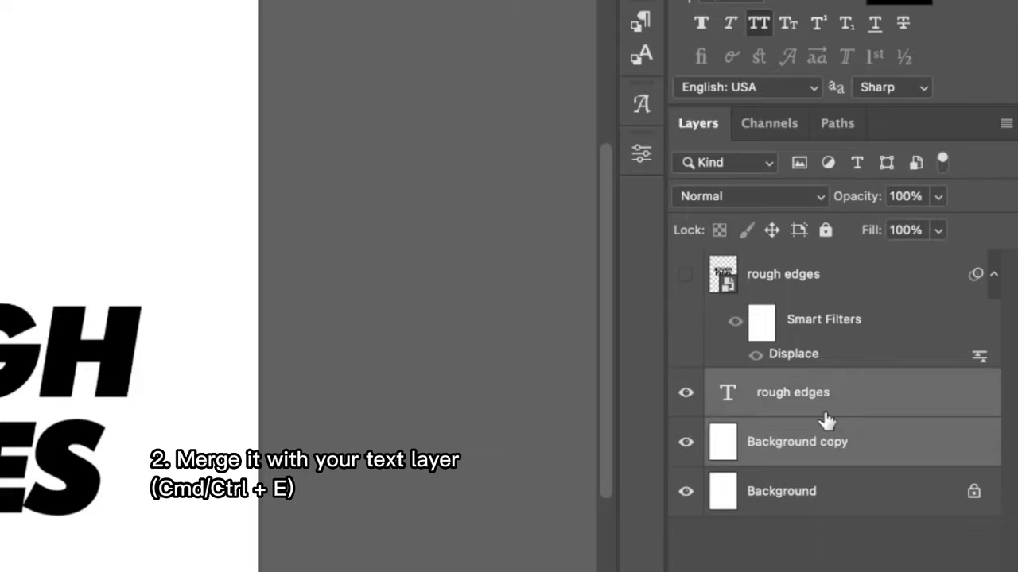
Merge the text with the Background copy and set up Spatter at radius 15, smoothness 7
key("super+e")
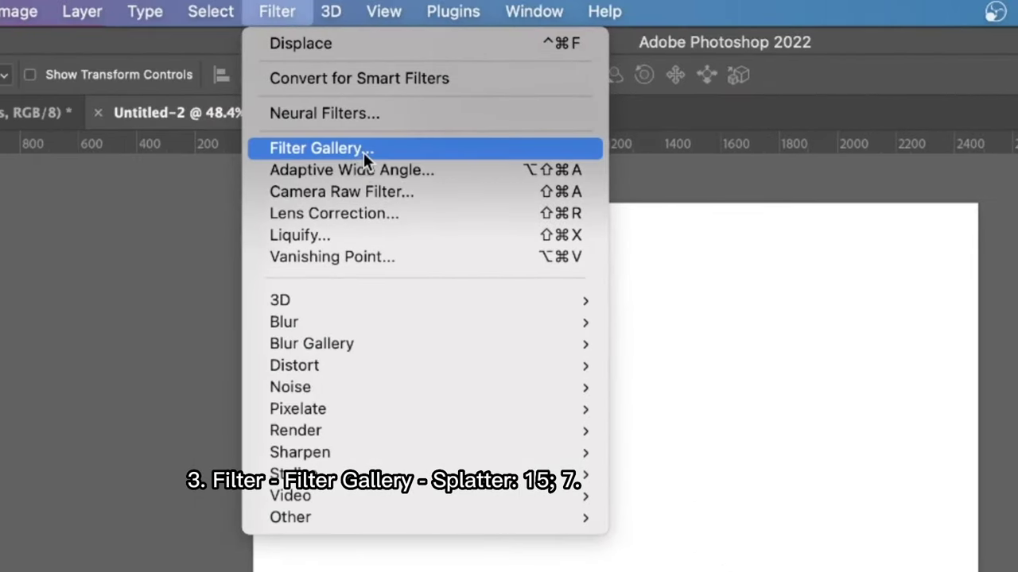
left_click(363, 152)
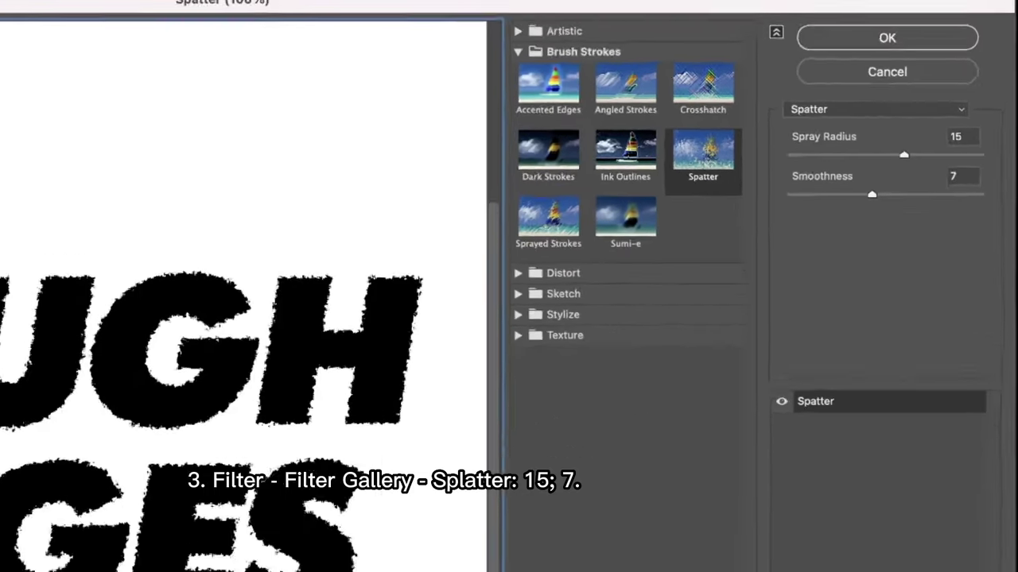
left_click(22, 554)
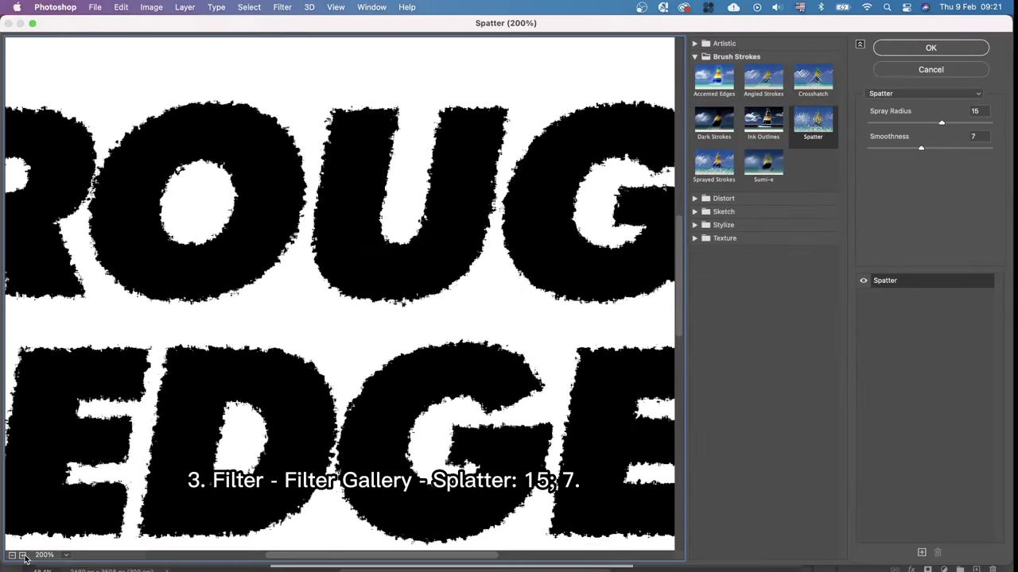
Apply the Spatter filter and zoom in to inspect the spattered letter edges
left_click(935, 48)
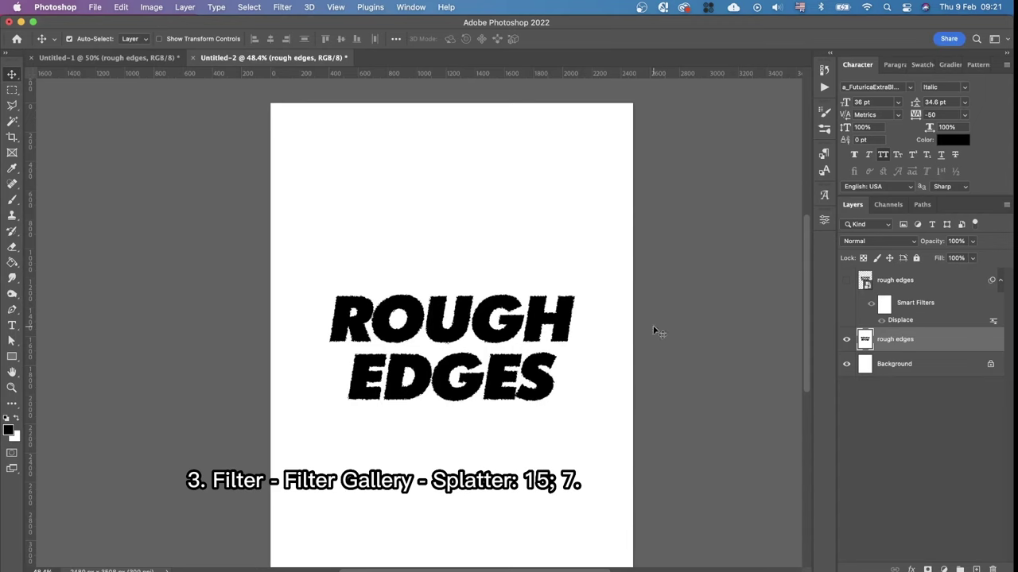
scroll(474, 380, "up", 3)
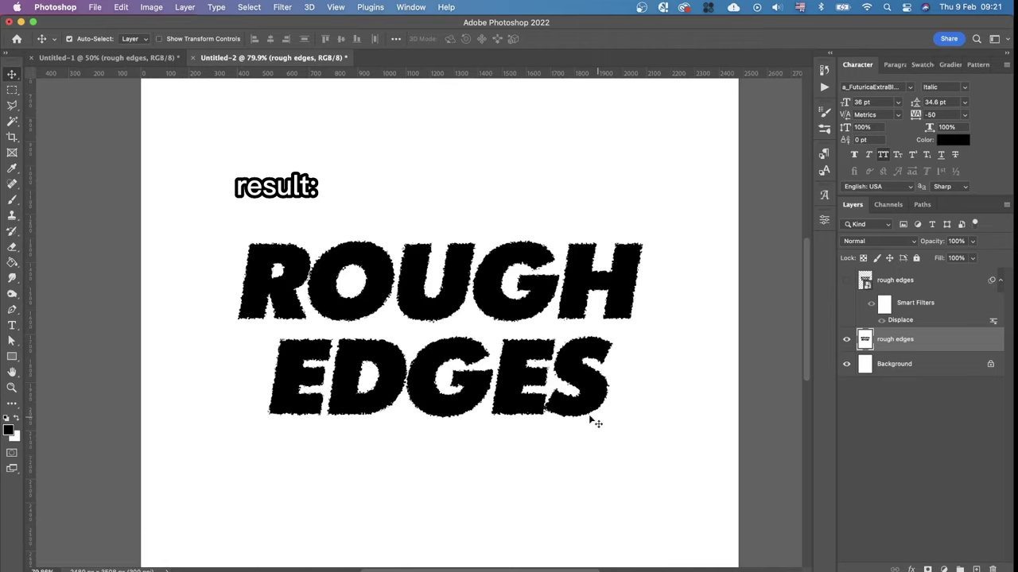
scroll(495, 399, "down", 3)
scroll(497, 385, "up", 3)
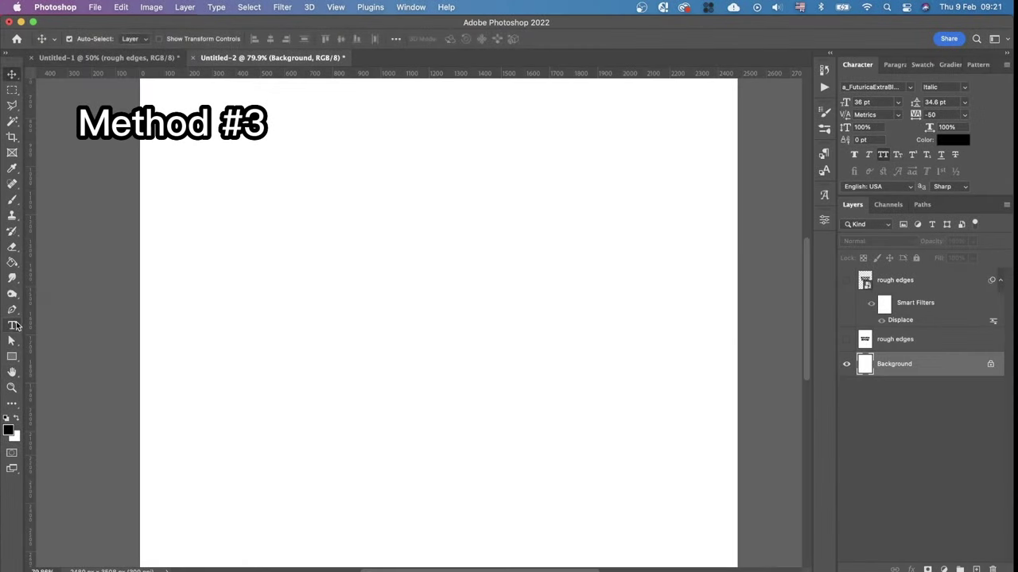
Add a third text layer reading 'ROUGH' / 'EDGES' on two lines
left_click(14, 326)
left_click(361, 252)
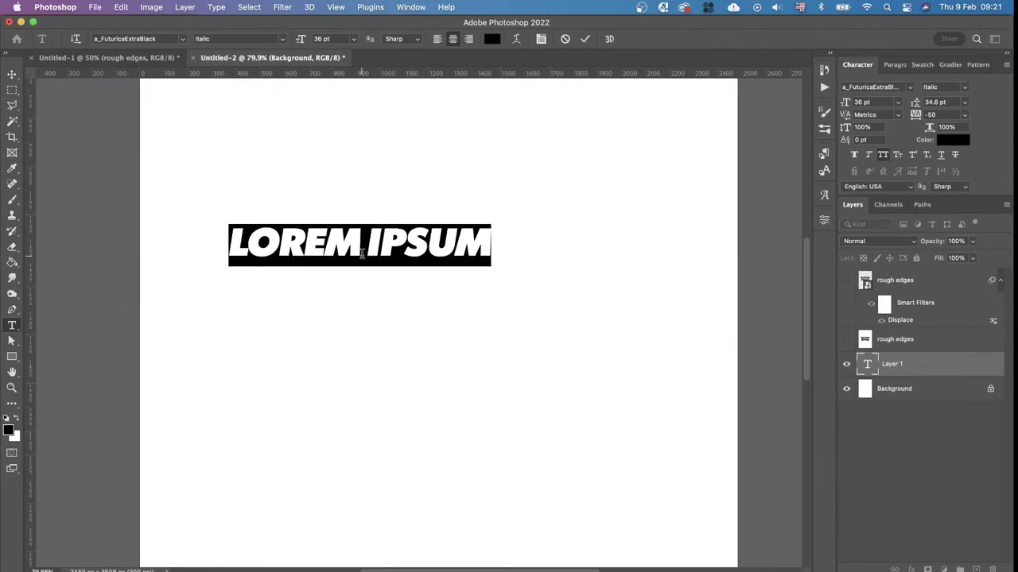
type("ROUGH")
key("Return")
type("EDGES")
Enlarge the third text to about 92.89 pt and centre it on the page at 50% view
key("super+t")
left_click_drag(438, 294, 419, 270)
key("super+minus")
key("super+plus")
key("Return")
key("v")
scroll(419, 271, "up", 2)
scroll(445, 276, "left", 3)
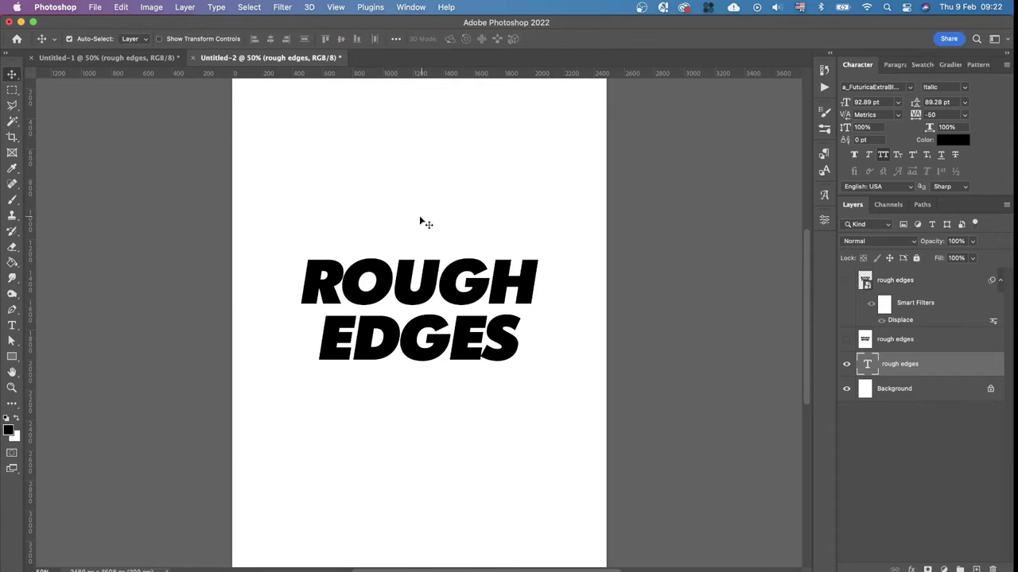
Open the Distort > Ripple filter on the third text layer with Size Small, previewing the lettering
left_click(282, 6)
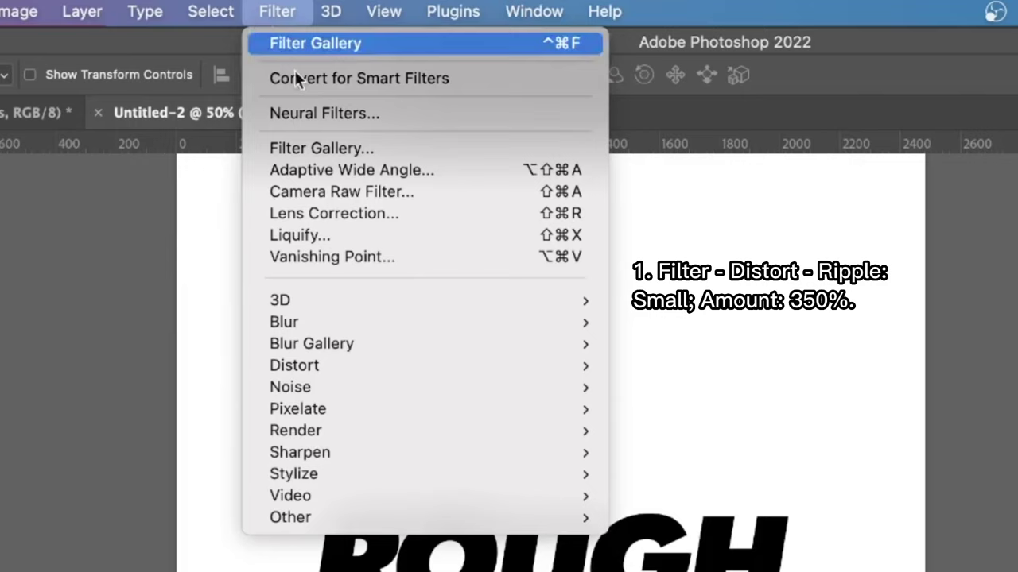
mouse_move(374, 367)
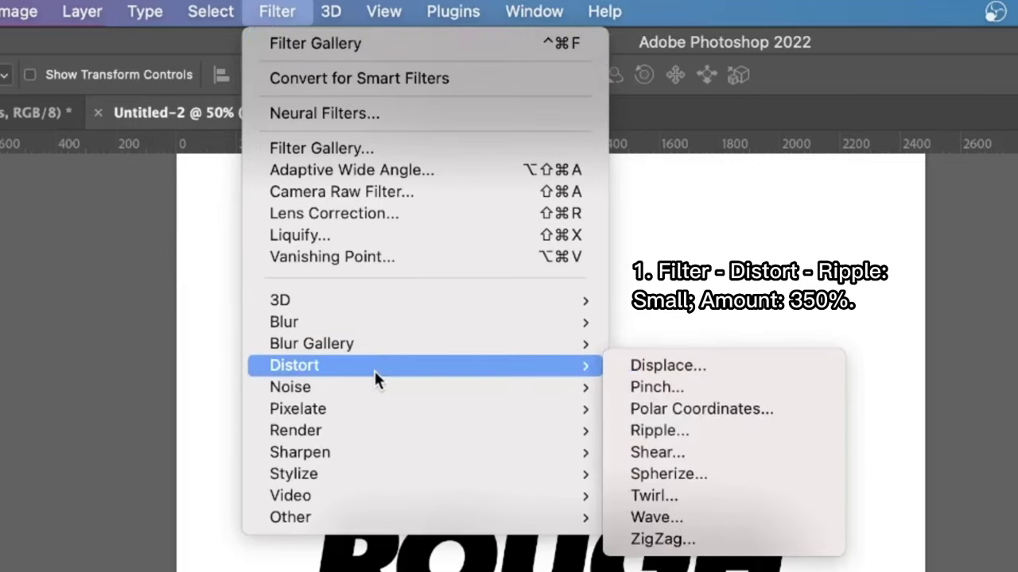
left_click(709, 433)
left_click(591, 462)
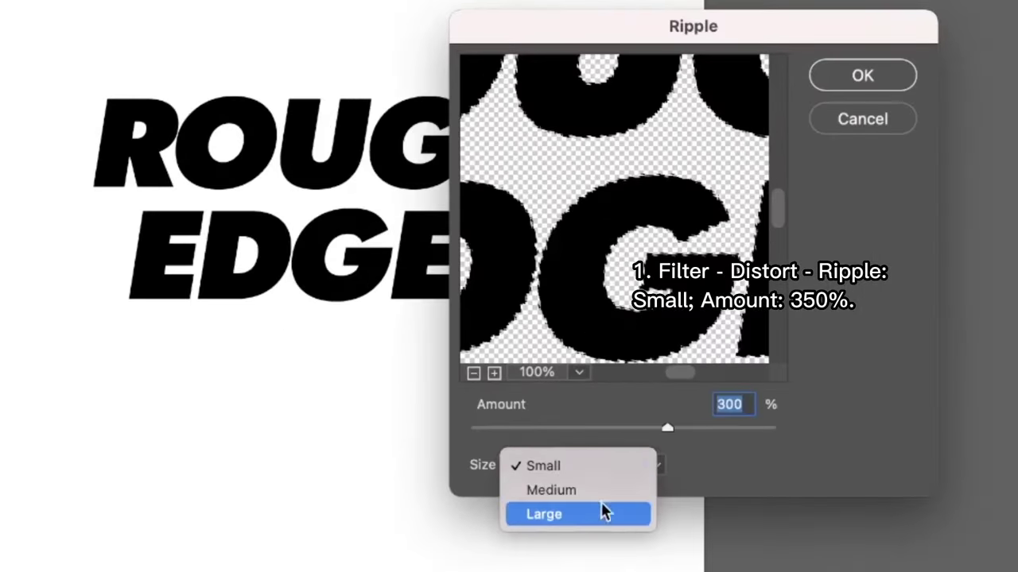
left_click(534, 305)
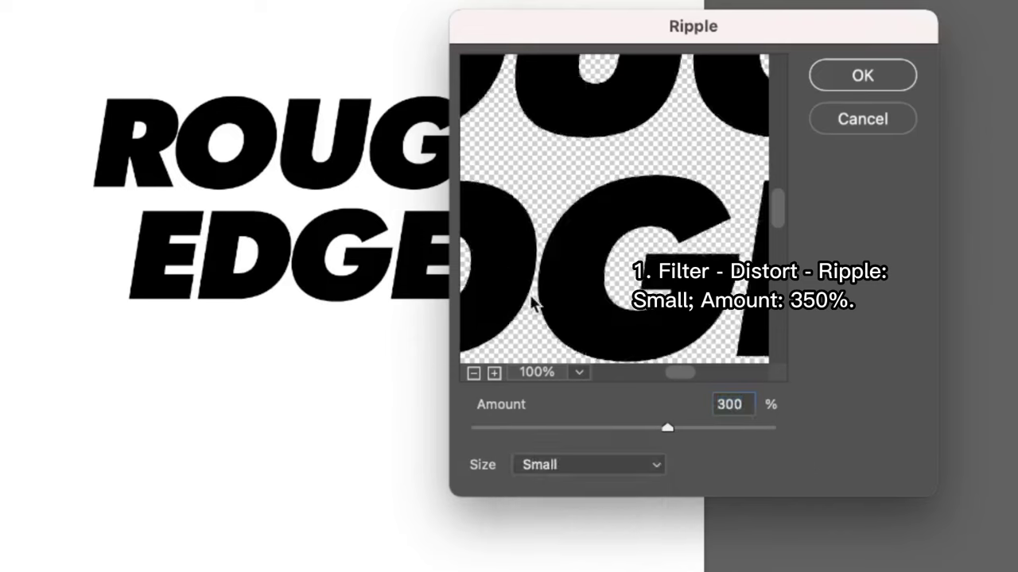
left_click_drag(534, 304, 679, 257)
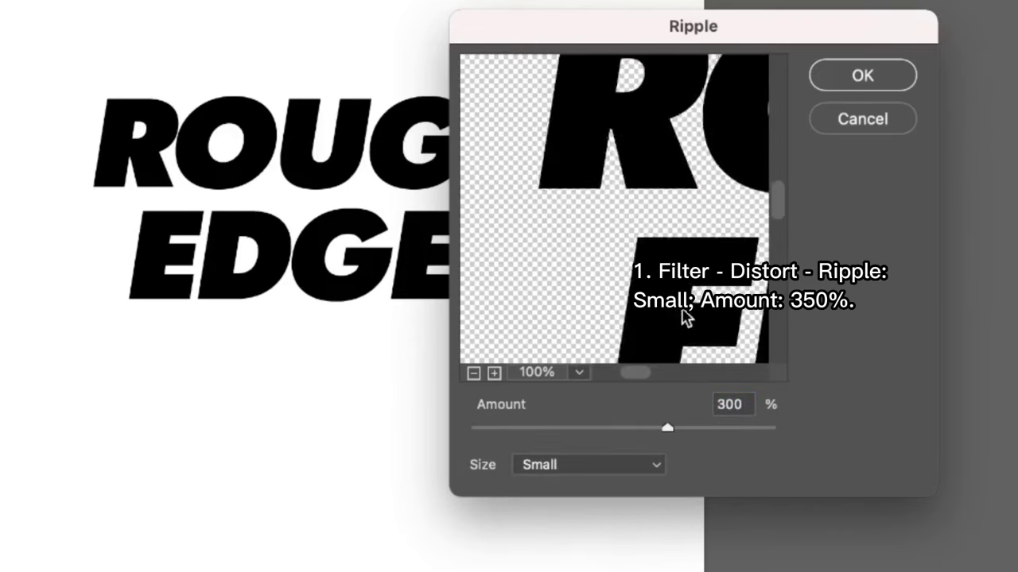
left_click_drag(685, 318, 593, 316)
Set the Ripple Amount to 350% with Small size and apply the filter
mouse_move(667, 428)
left_mouse_down()
mouse_move(779, 440)
mouse_move(552, 440)
mouse_move(721, 436)
mouse_move(683, 432)
left_mouse_up()
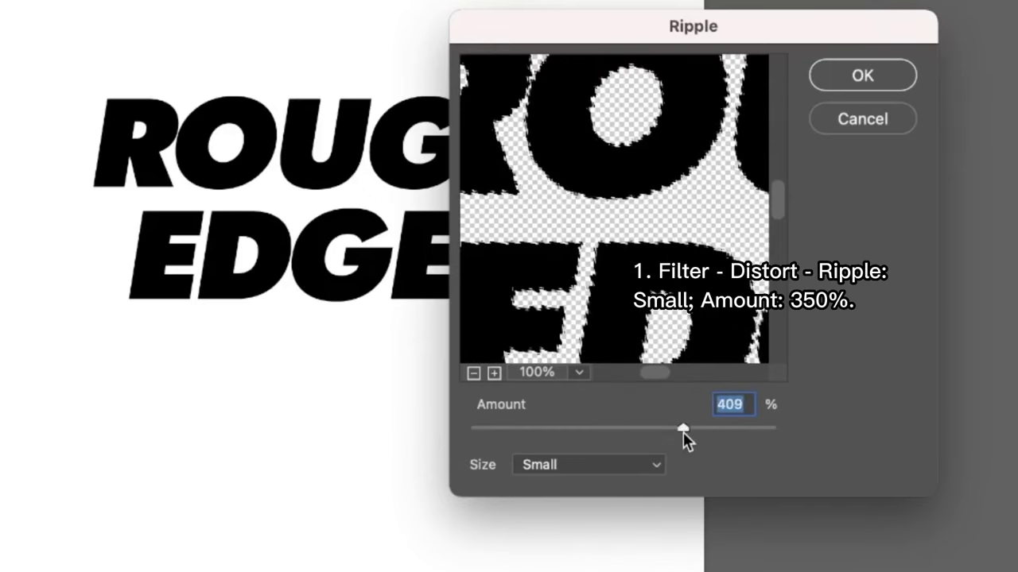
type("300")
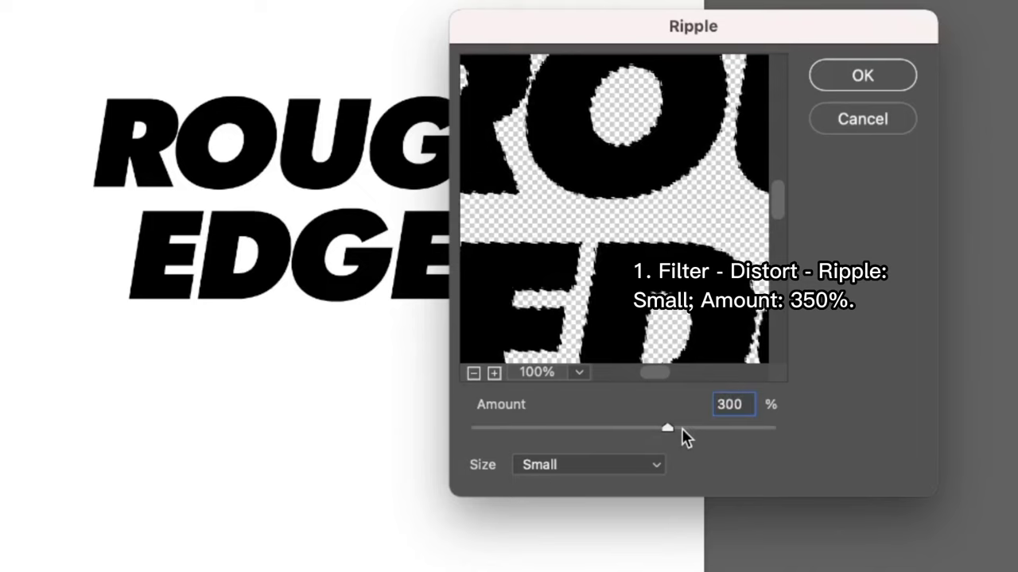
left_click(676, 430)
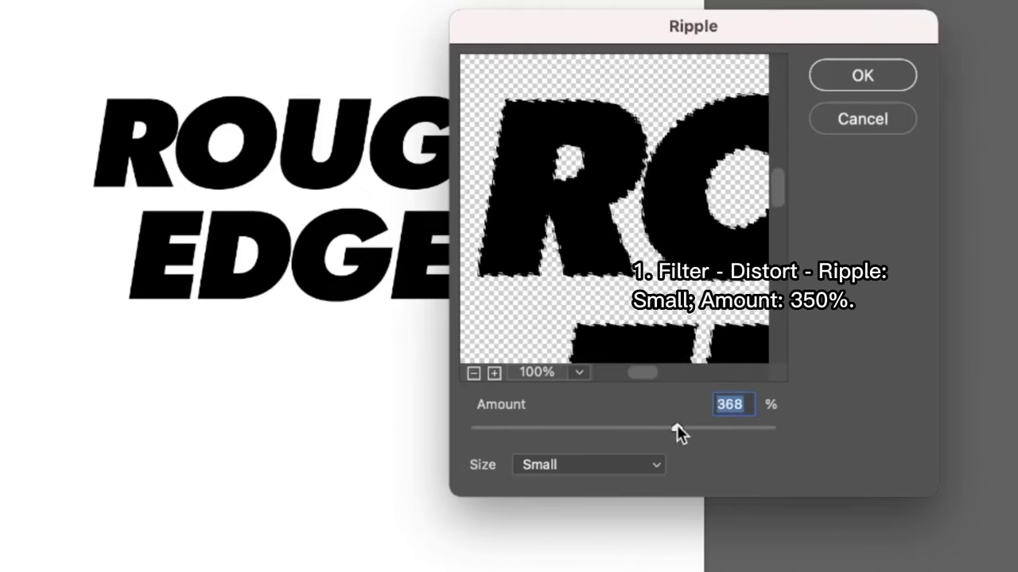
type("350")
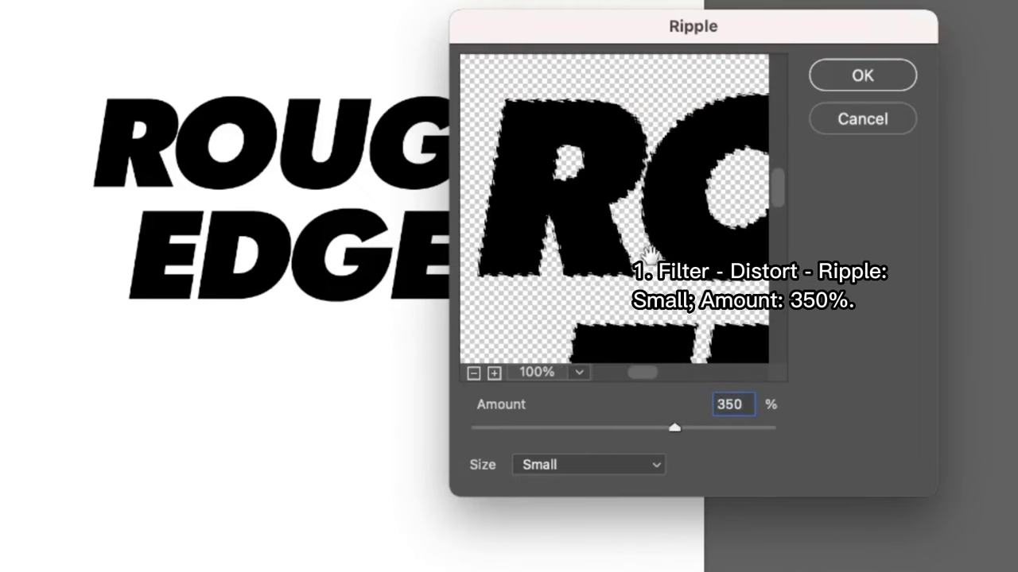
left_click_drag(648, 256, 485, 214)
left_click(597, 465)
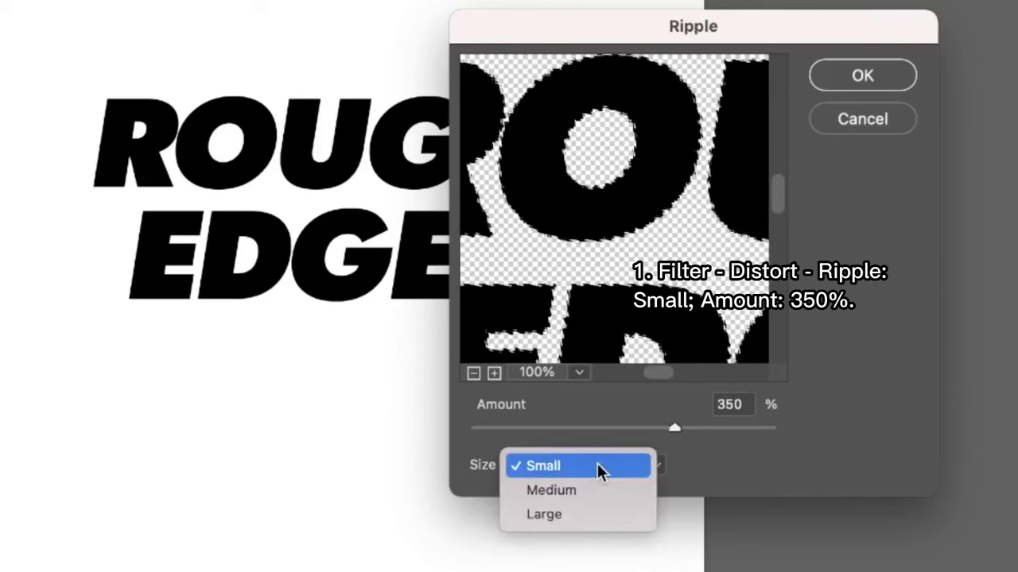
left_click(597, 465)
left_click(849, 76)
scroll(402, 278, "up", 5)
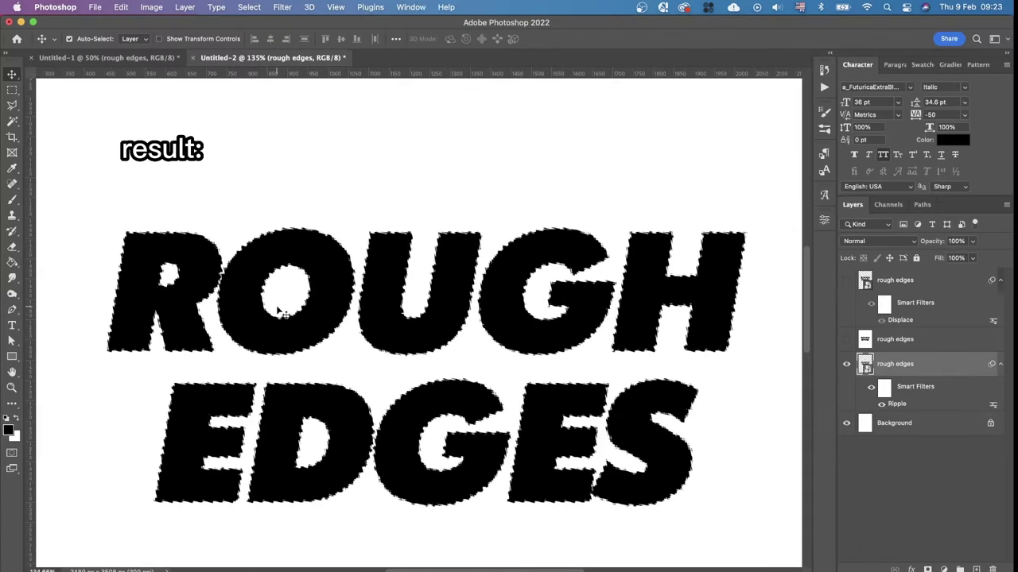
Make the Displace, Spatter and Ripple ROUGH EDGES layers visible and arrange them in stacked rows
left_click(846, 363)
left_click(846, 340)
left_click(846, 341)
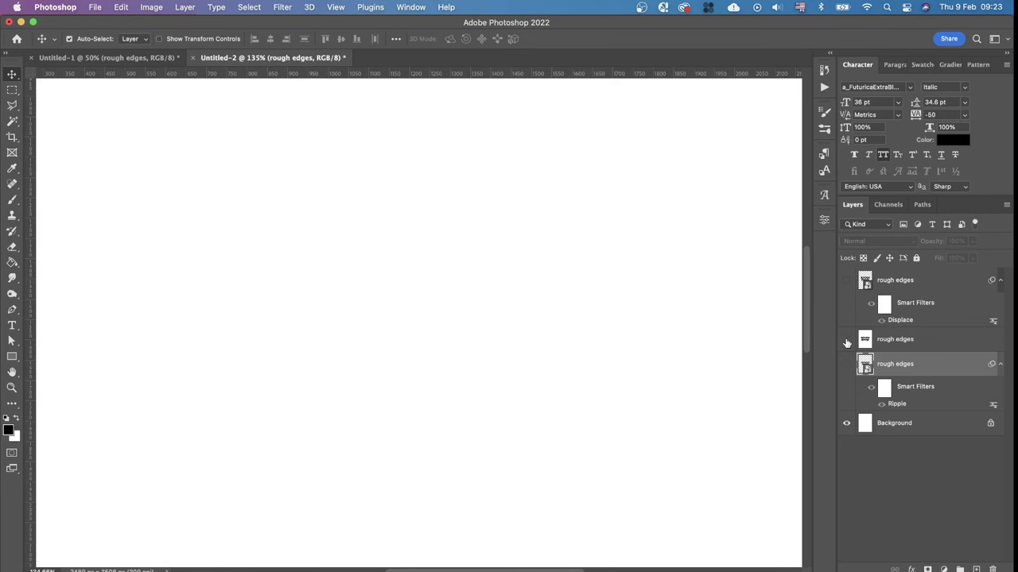
left_click(846, 280)
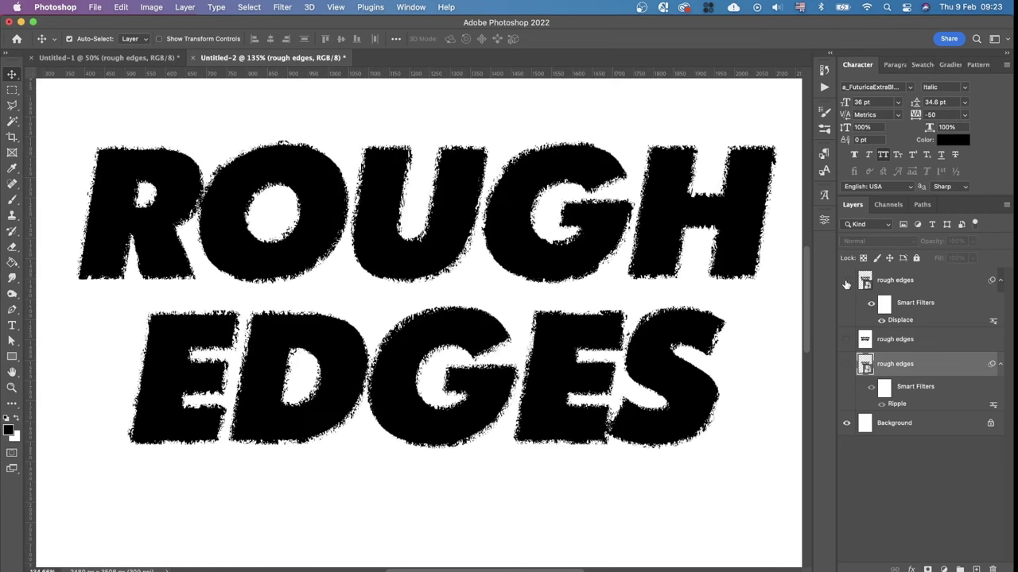
left_click(846, 339)
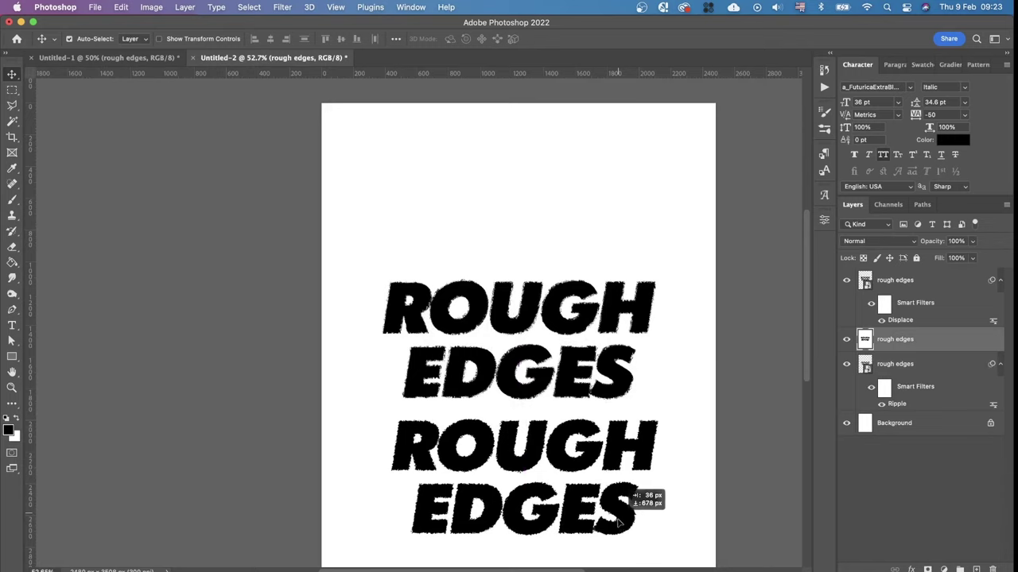
left_click_drag(652, 498, 648, 517)
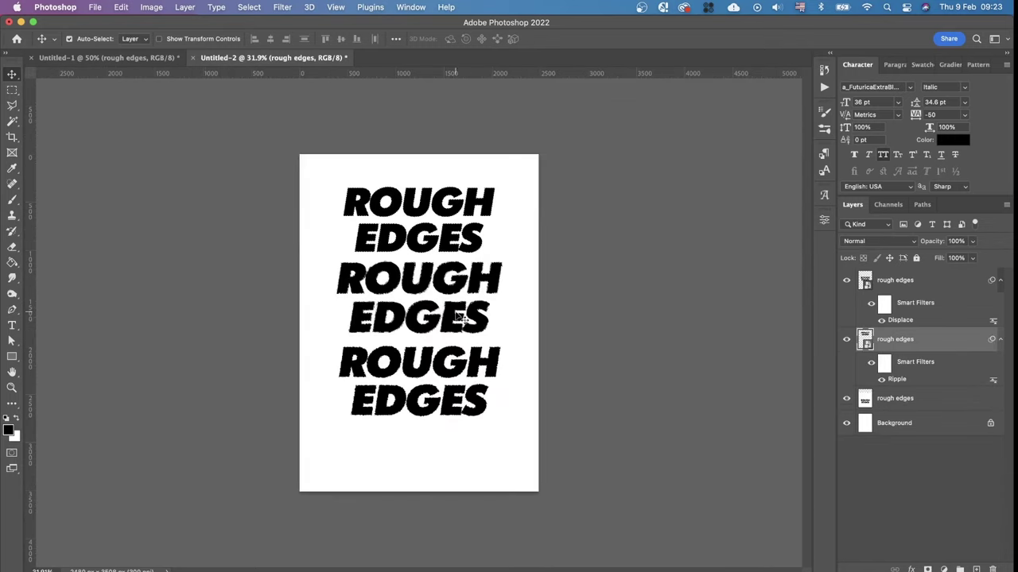